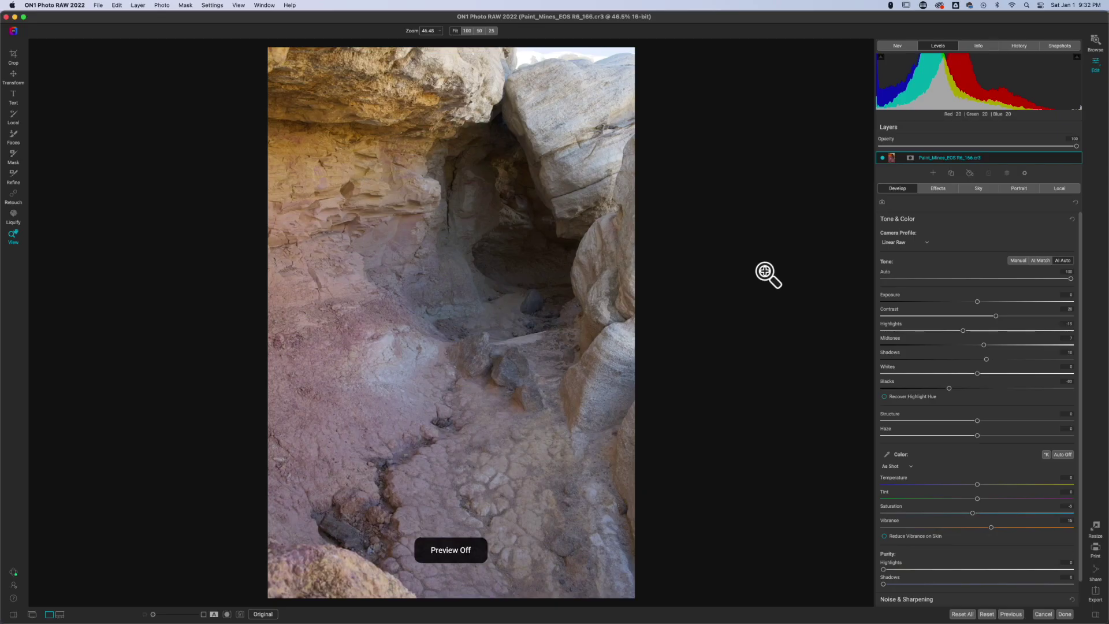
Step: Restore the edited preview and reset all Develop settings to ON1 Standard with zeroed tone values
{"action": "key", "text": "backslash"}
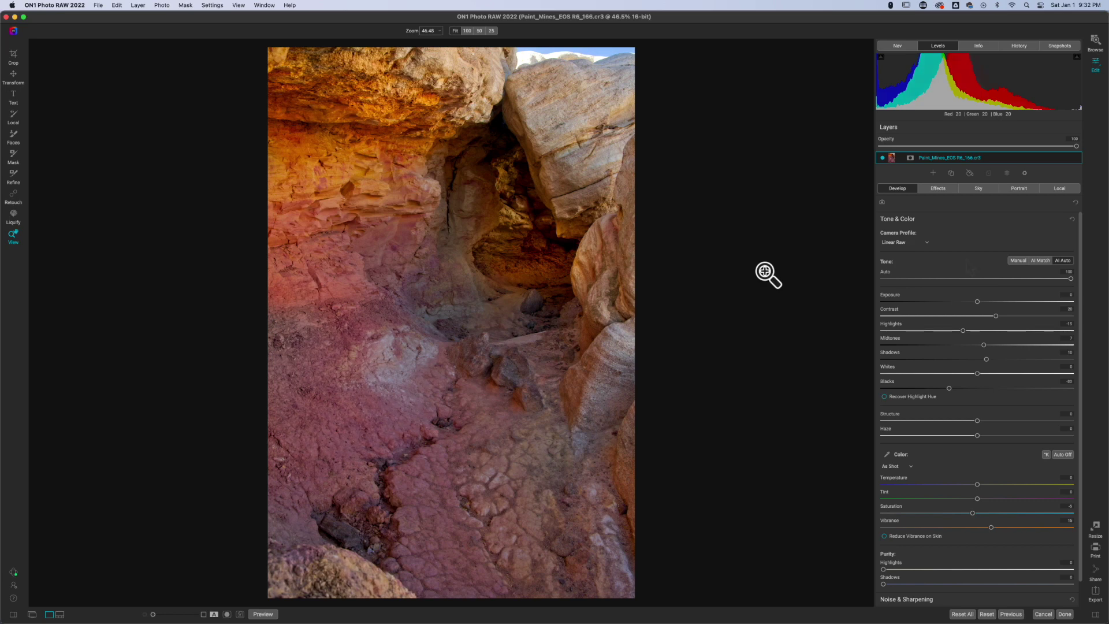
{"action": "key", "text": "super+alt+r"}
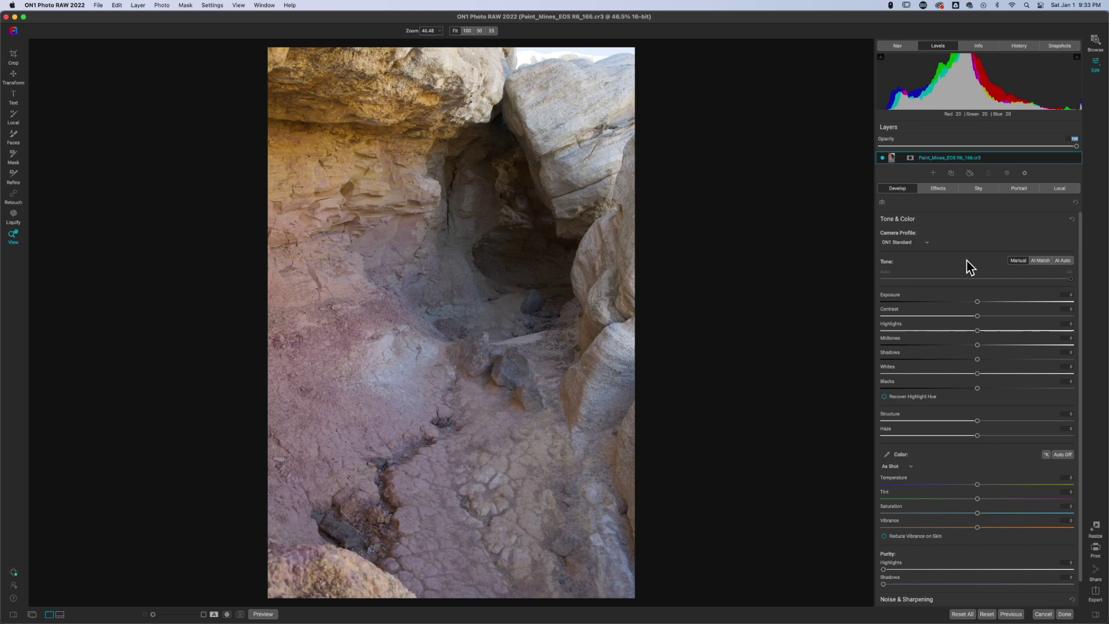
Step: Switch the camera profile to Linear Raw and apply AI Auto tone at 100
{"action": "left_click", "coordinate": [924, 244]}
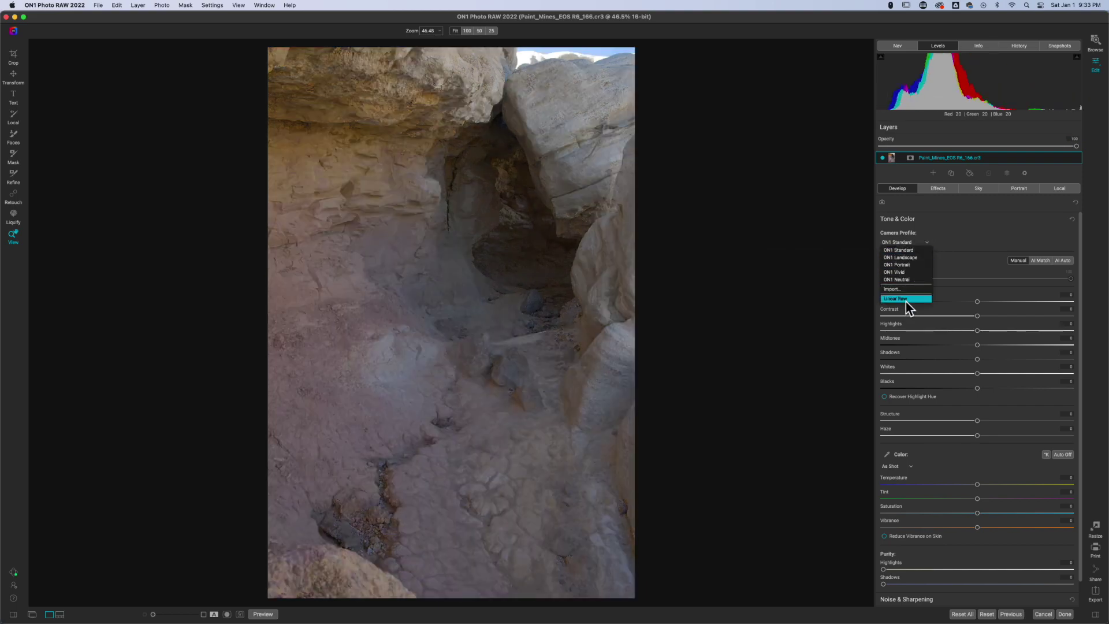
{"action": "left_click", "coordinate": [906, 300]}
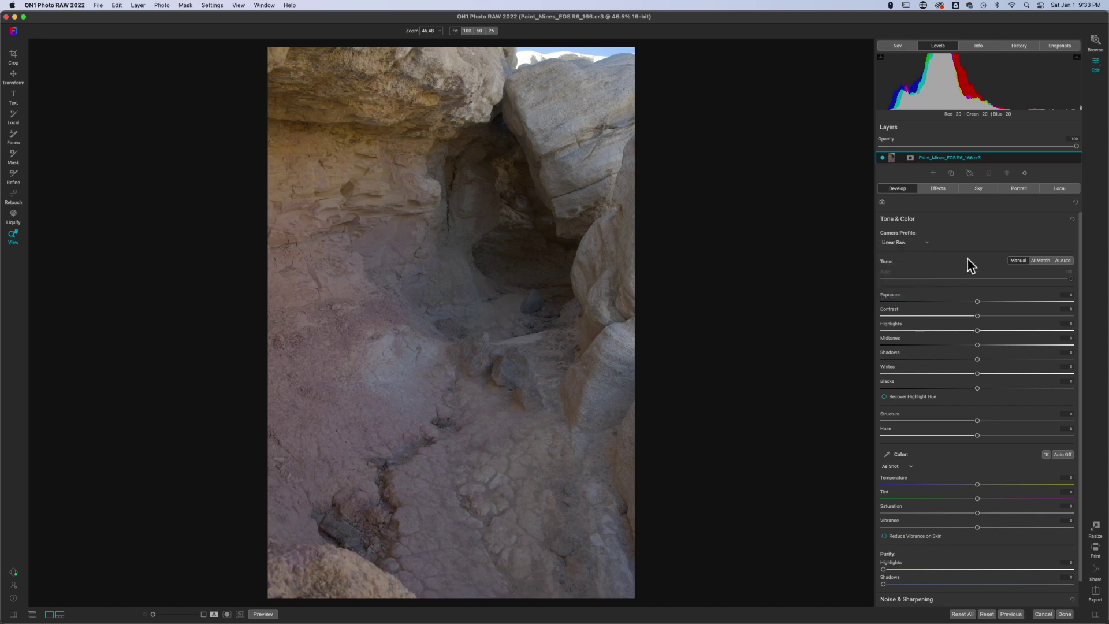
{"action": "left_click", "coordinate": [1064, 261]}
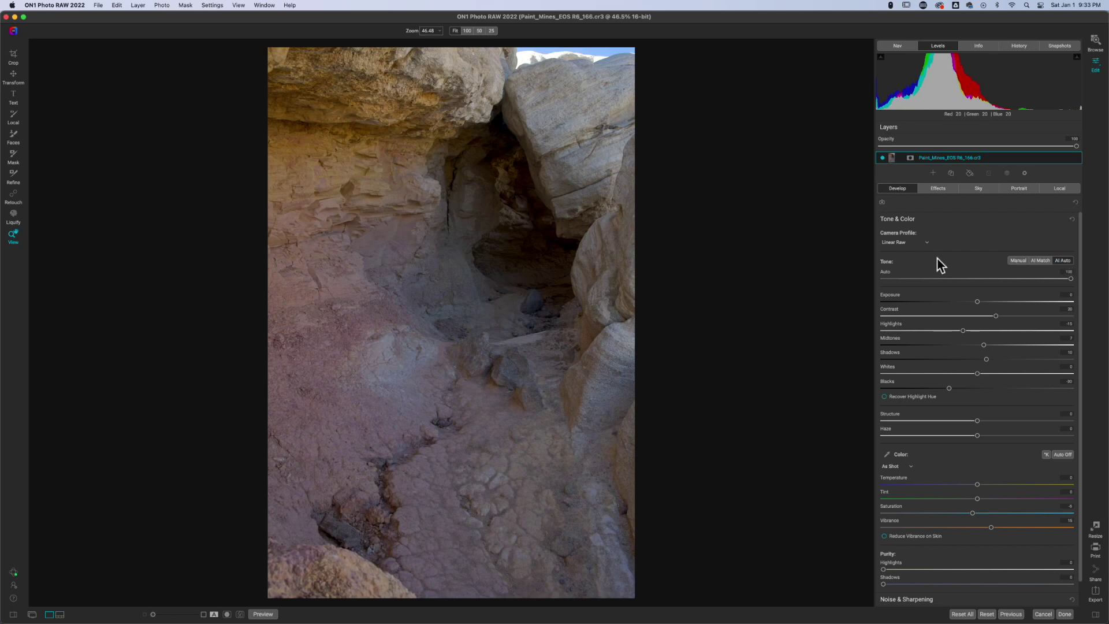
Step: Add an enabled Dynamic Contrast filter in Effects, comparing it off and on, then collapse it
{"action": "left_click", "coordinate": [938, 188]}
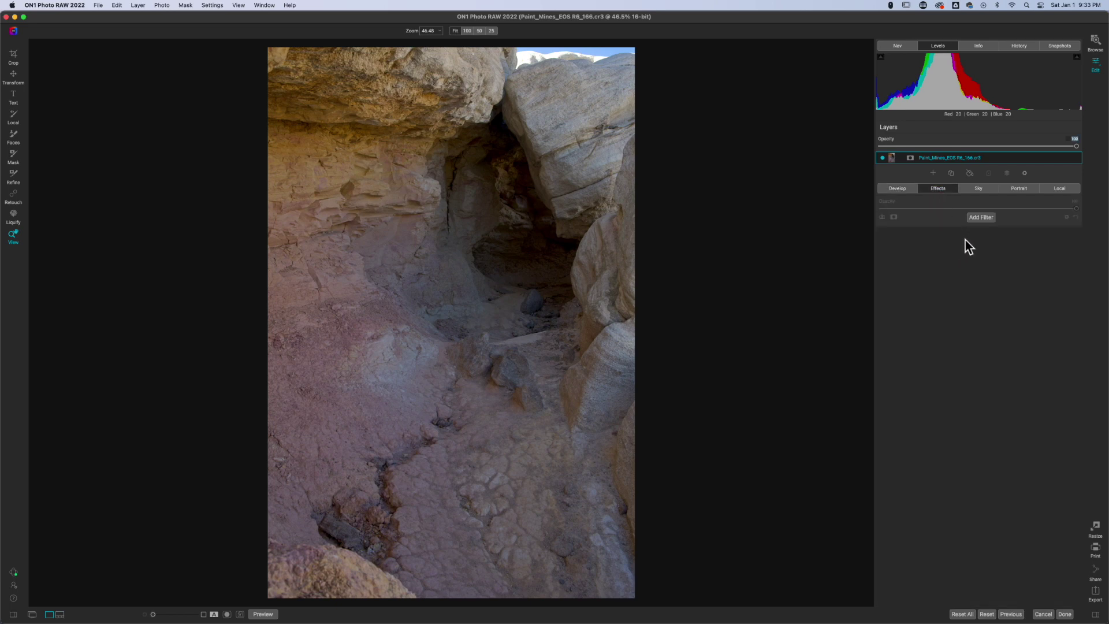
{"action": "left_click", "coordinate": [980, 218]}
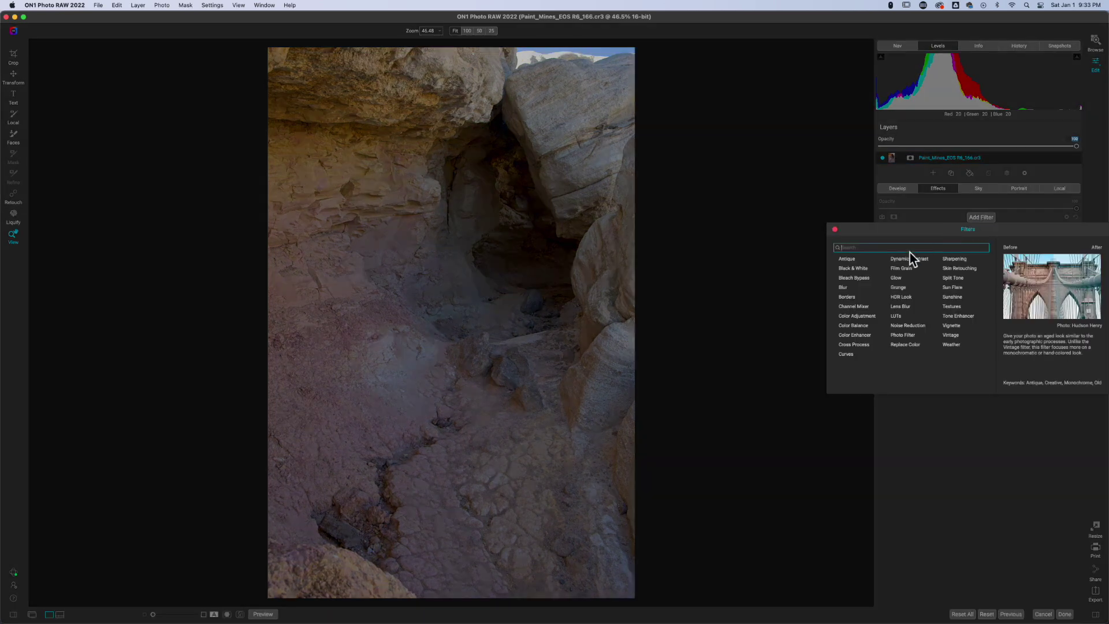
{"action": "left_click", "coordinate": [909, 260]}
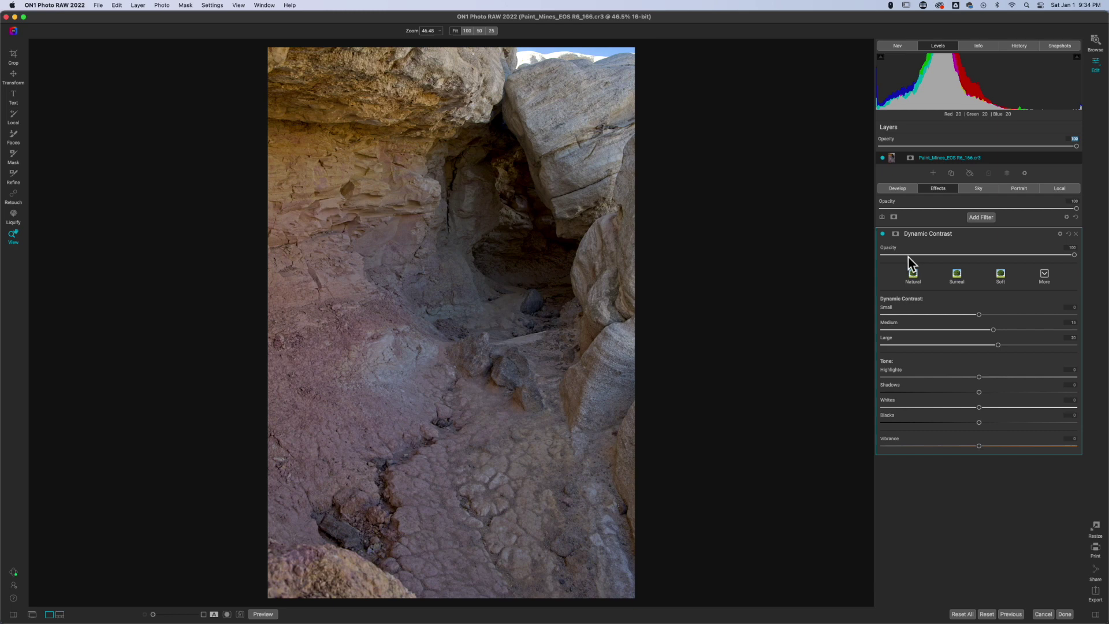
{"action": "left_click", "coordinate": [883, 234]}
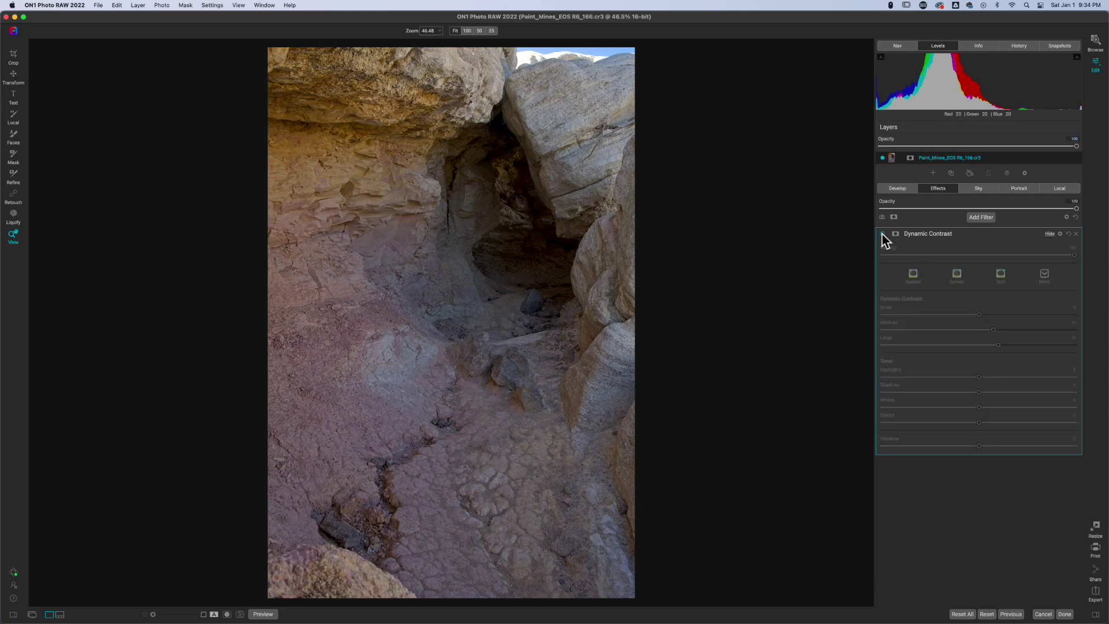
{"action": "left_click", "coordinate": [883, 234]}
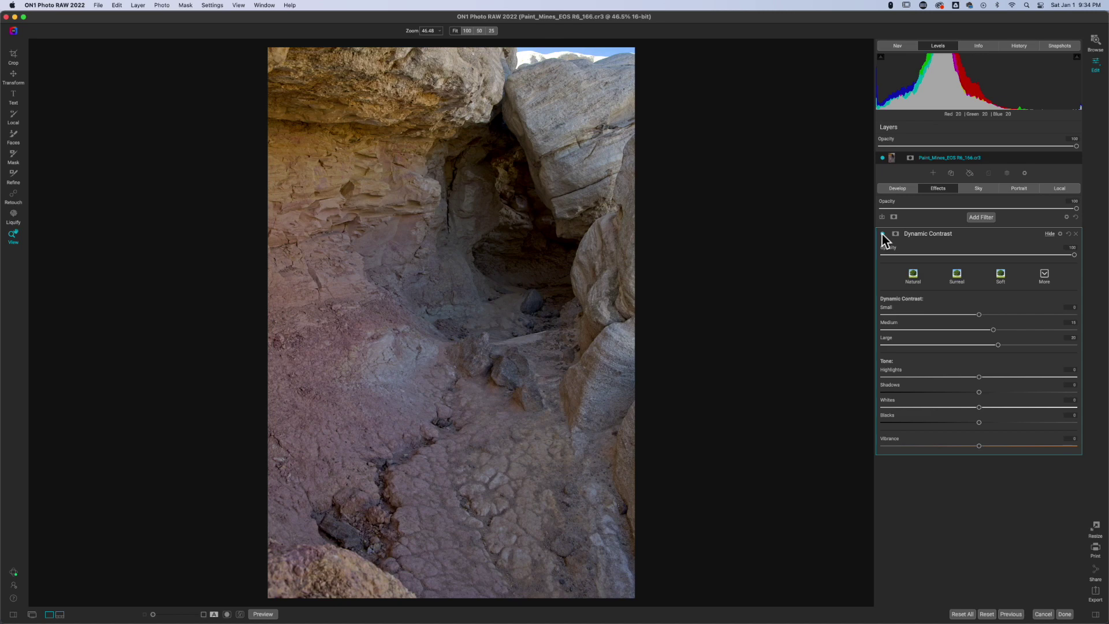
{"action": "left_click", "coordinate": [981, 231]}
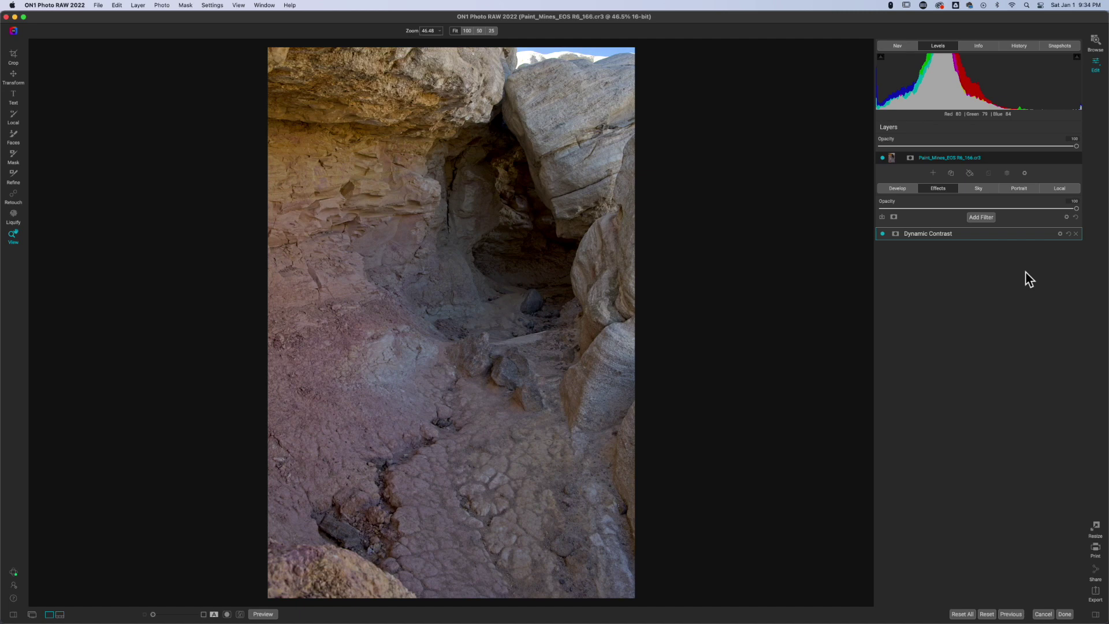
Step: Add a Color Enhancer filter with Temperature pushed far warm and Saturation slightly raised
{"action": "left_click", "coordinate": [981, 218]}
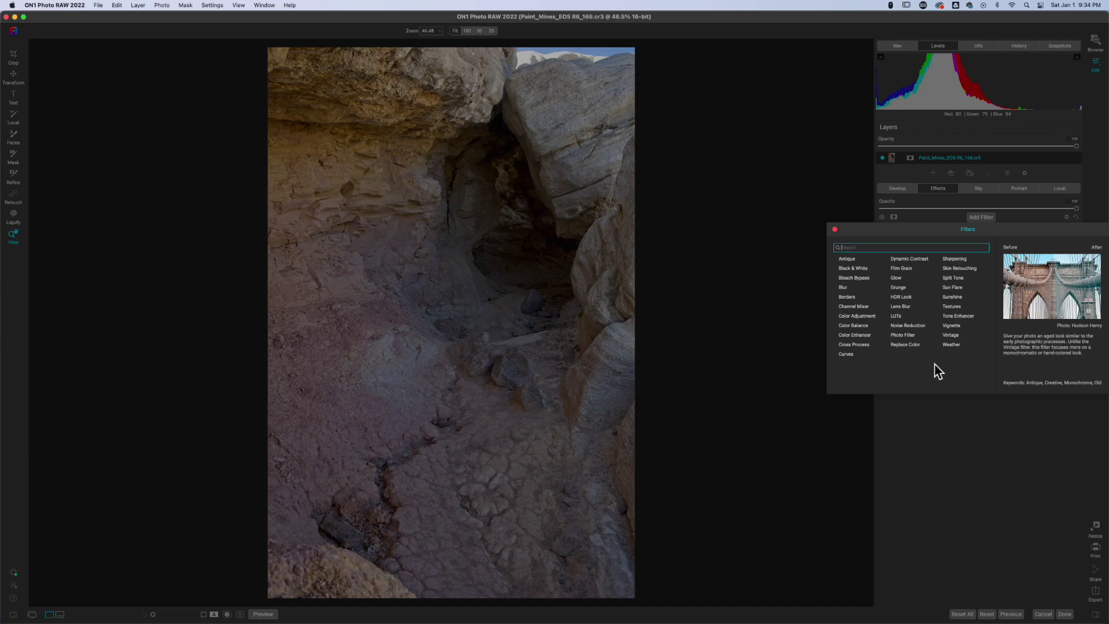
{"action": "left_click", "coordinate": [852, 336]}
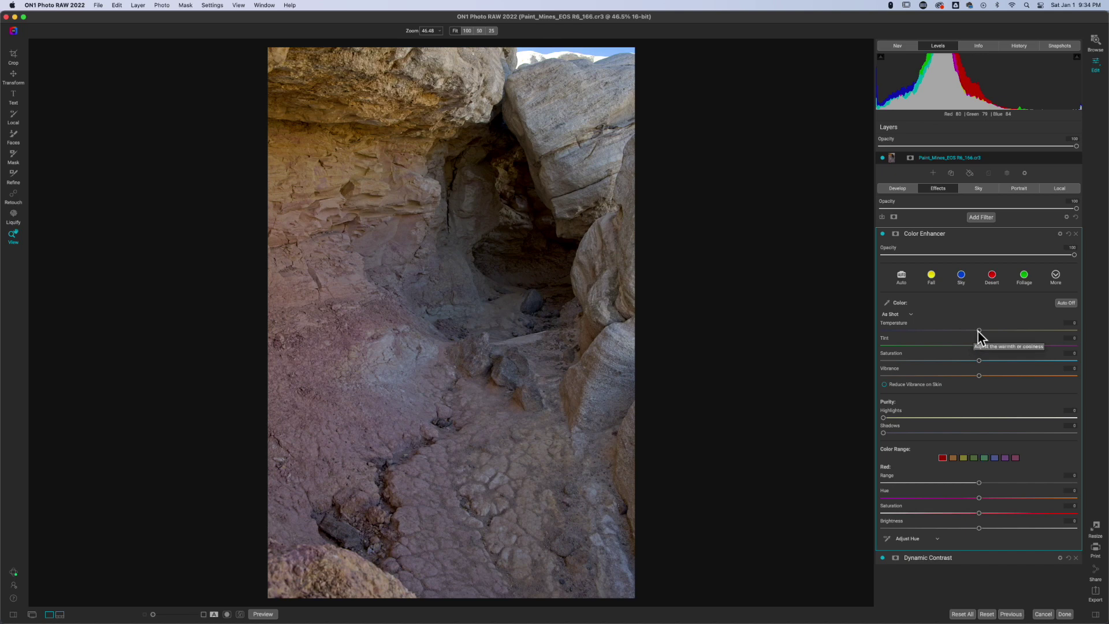
{"action": "left_click_drag", "start_coordinate": [979, 330], "coordinate": [1052, 334]}
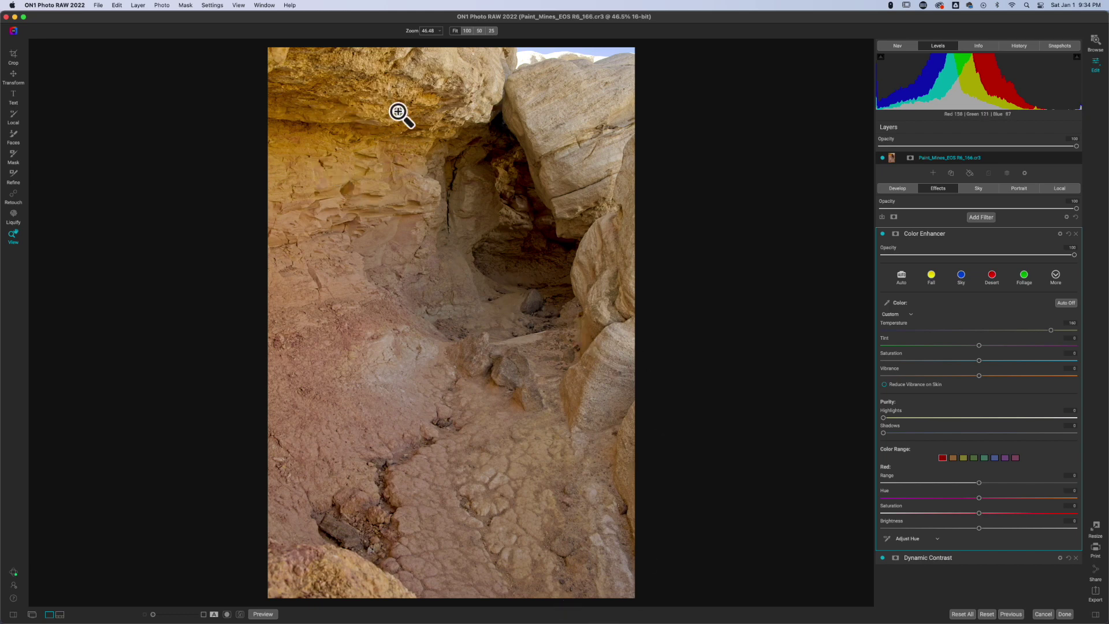
{"action": "left_click_drag", "start_coordinate": [1050, 331], "coordinate": [1052, 331]}
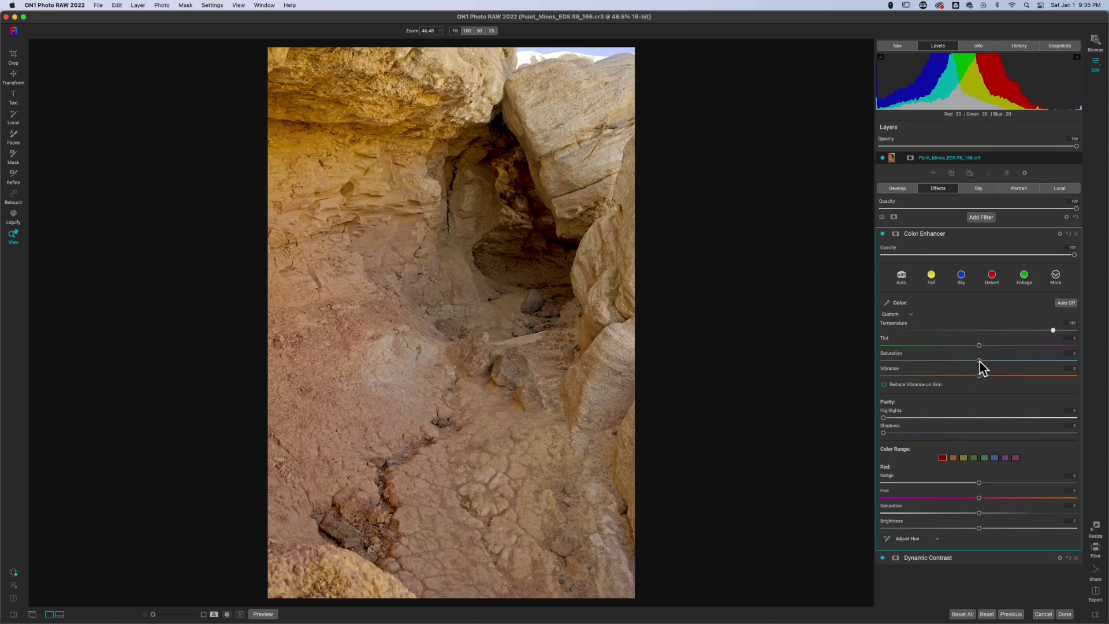
{"action": "mouse_move", "coordinate": [979, 361]}
{"action": "left_mouse_down"}
{"action": "mouse_move", "coordinate": [1002, 362]}
{"action": "mouse_move", "coordinate": [980, 375]}
{"action": "mouse_move", "coordinate": [989, 376]}
{"action": "left_mouse_up"}
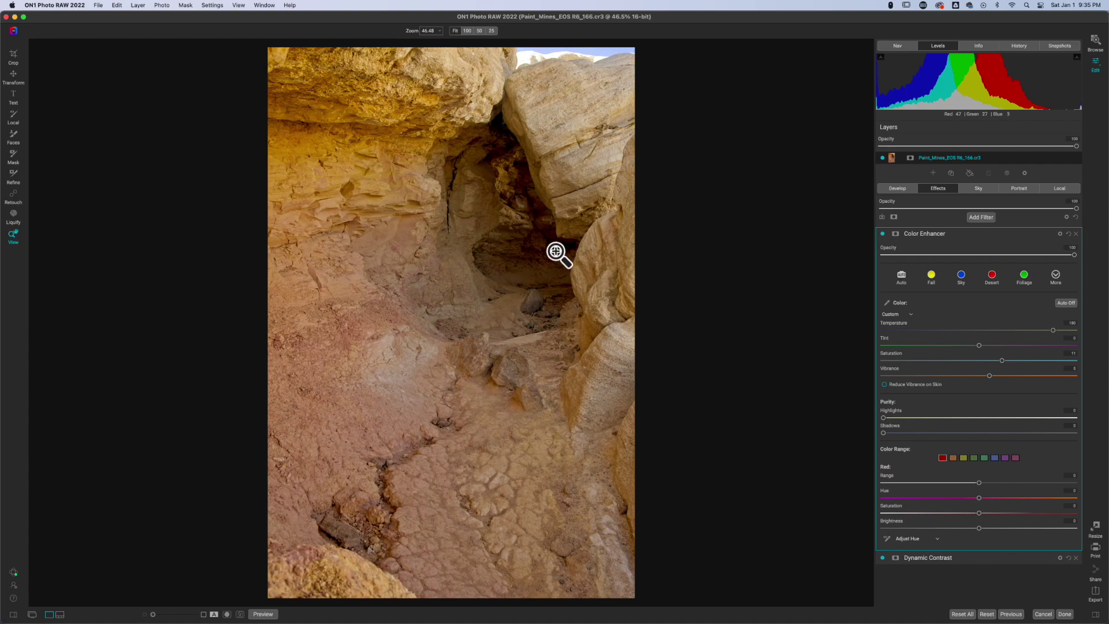
{"action": "left_click", "coordinate": [509, 257]}
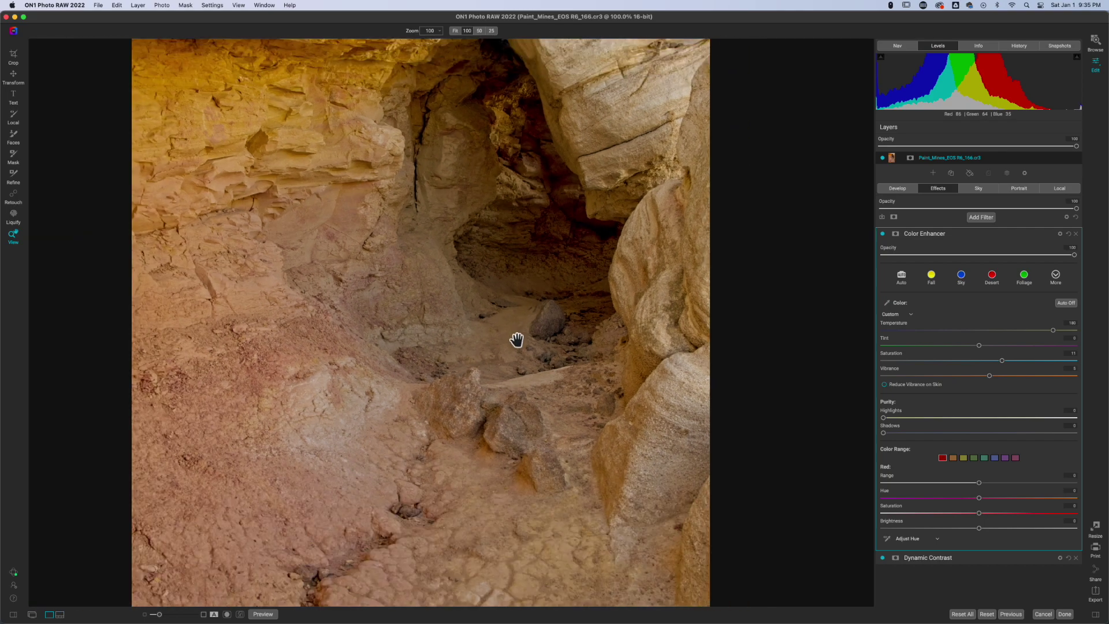
{"action": "left_click", "coordinate": [516, 339]}
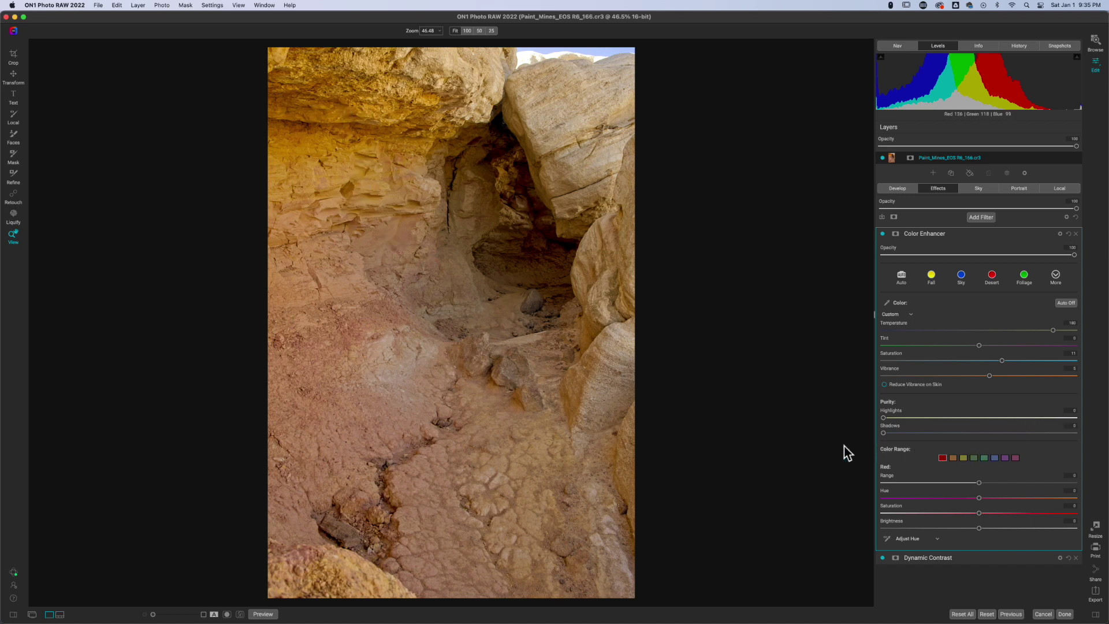
Step: Invert the Color Enhancer mask and set the Mask brush to size 1400, opacity 100
{"action": "key", "text": "b"}
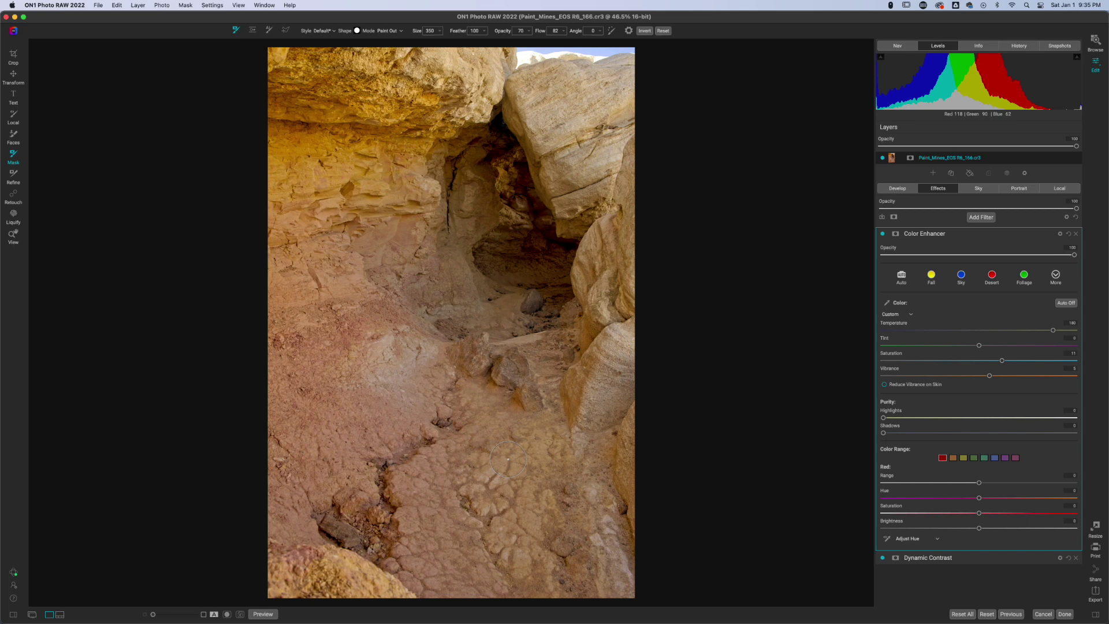
{"action": "key", "text": "super+i"}
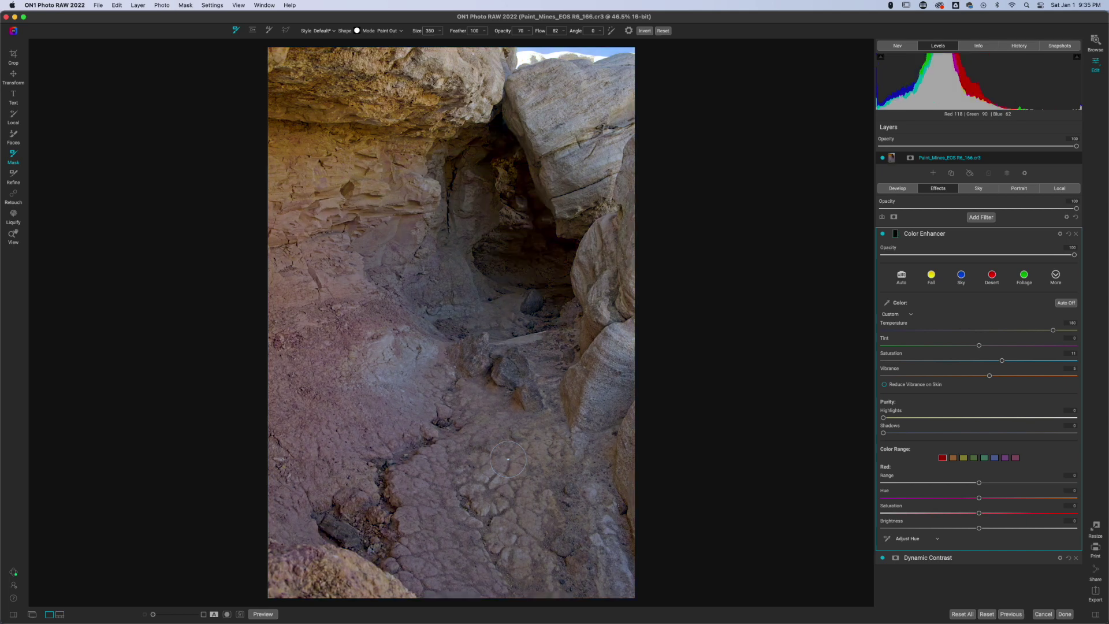
{"action": "key", "text": "bracketright"}
{"action": "key", "text": "bracketright"}
{"action": "key", "text": "bracketright"}
{"action": "key", "text": "bracketright"}
{"action": "key", "text": "bracketright"}
{"action": "key", "text": "bracketright"}
{"action": "key", "text": "bracketright"}
{"action": "key", "text": "bracketright"}
{"action": "left_click_drag", "start_coordinate": [506, 36], "coordinate": [649, 35]}
Step: Paint the warmth onto the upper-left rock and overhang, shrinking the brush to 1100, then 1000
{"action": "mouse_move", "coordinate": [324, 183]}
{"action": "left_mouse_down"}
{"action": "mouse_move", "coordinate": [314, 139]}
{"action": "mouse_move", "coordinate": [364, 100]}
{"action": "mouse_move", "coordinate": [453, 90]}
{"action": "mouse_move", "coordinate": [610, 127]}
{"action": "mouse_move", "coordinate": [565, 121]}
{"action": "mouse_move", "coordinate": [593, 173]}
{"action": "mouse_move", "coordinate": [580, 119]}
{"action": "mouse_move", "coordinate": [607, 180]}
{"action": "mouse_move", "coordinate": [623, 255]}
{"action": "mouse_move", "coordinate": [617, 416]}
{"action": "left_mouse_up"}
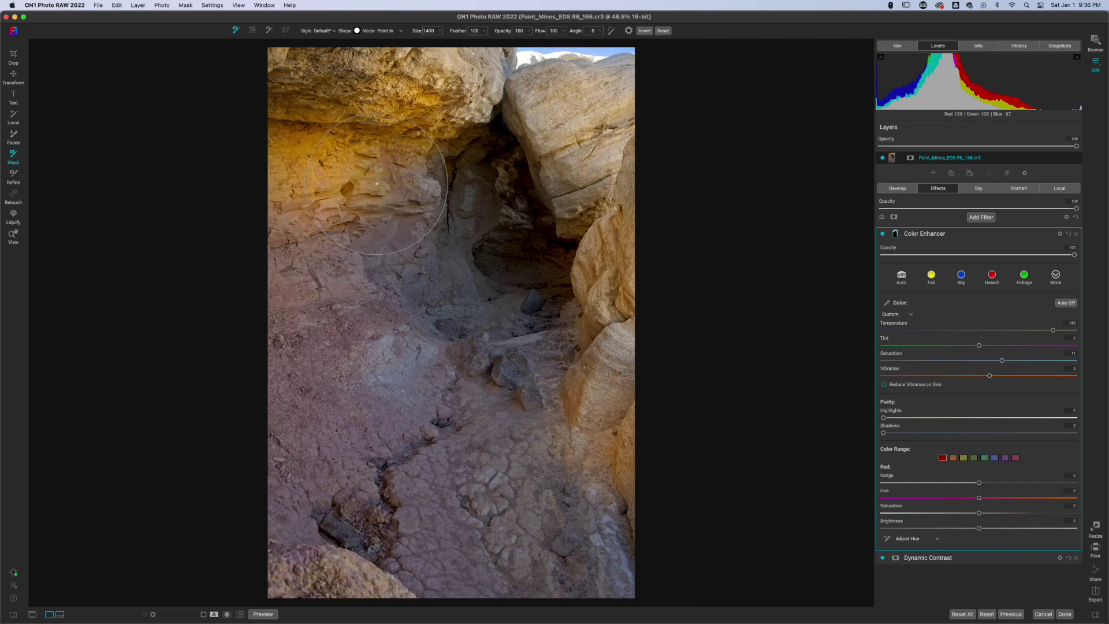
{"action": "key", "text": "bracketleft"}
{"action": "key", "text": "bracketleft"}
{"action": "key", "text": "bracketleft"}
{"action": "mouse_move", "coordinate": [381, 182]}
{"action": "left_mouse_down"}
{"action": "mouse_move", "coordinate": [405, 190]}
{"action": "mouse_move", "coordinate": [415, 156]}
{"action": "left_mouse_up"}
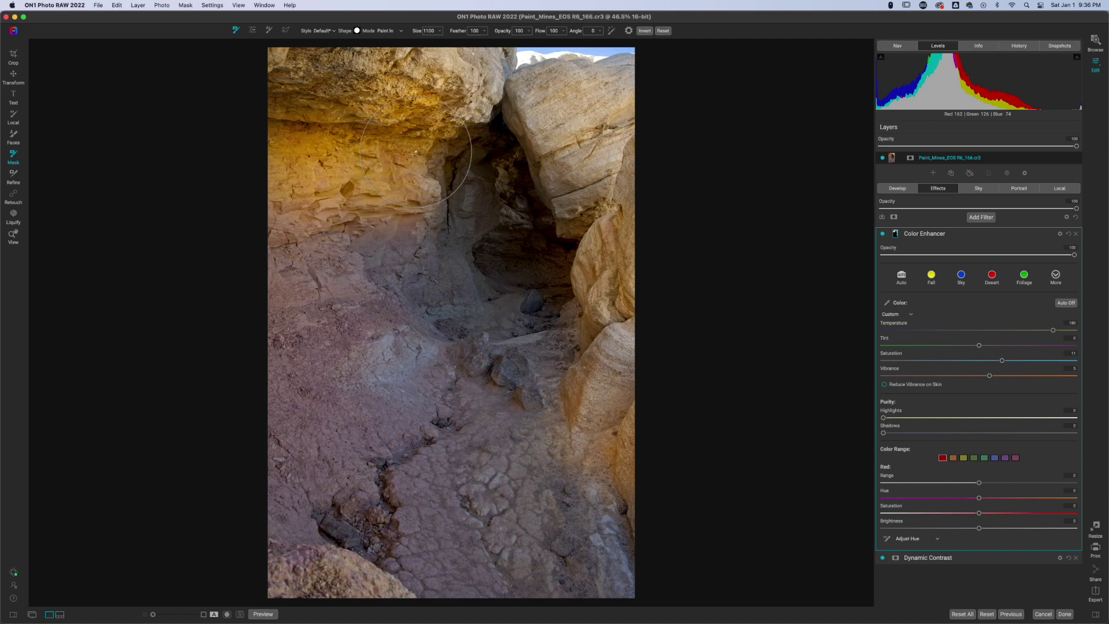
{"action": "key", "text": "bracketleft"}
{"action": "key", "text": "bracketleft"}
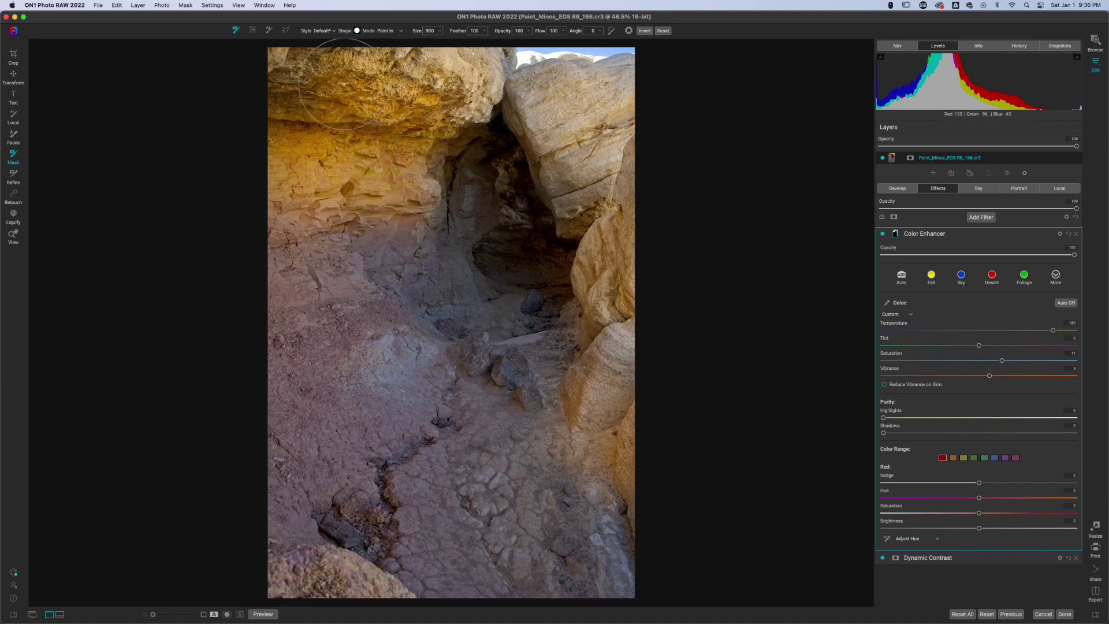
{"action": "left_click_drag", "start_coordinate": [341, 84], "coordinate": [280, 94]}
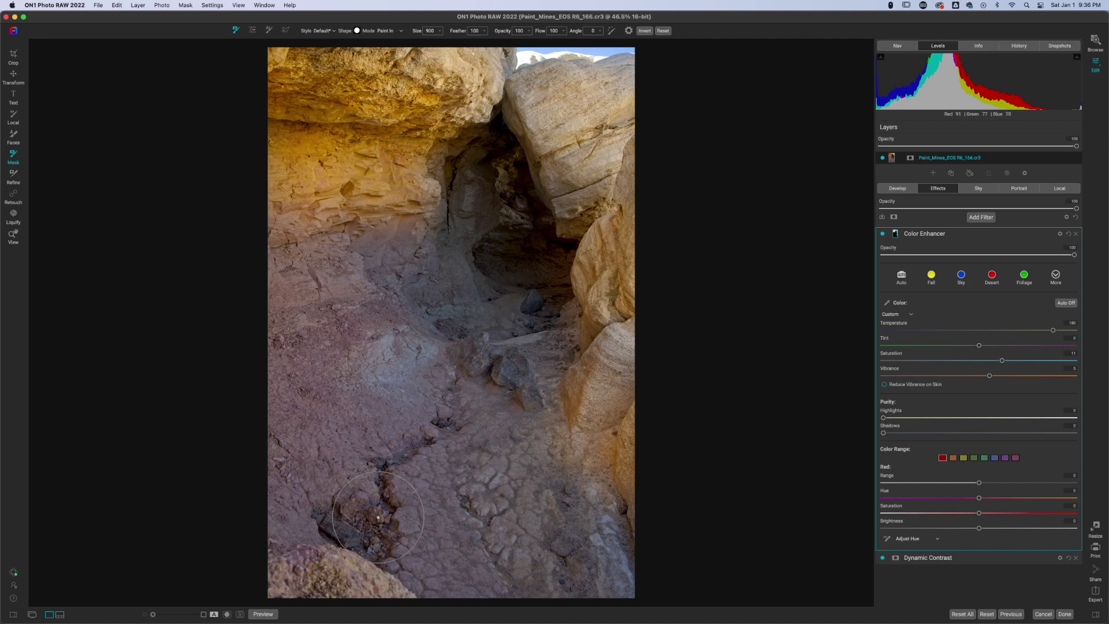
Step: Paint partial warmth across the cave floor with an 1800 brush at 61 opacity
{"action": "key", "text": "bracketright"}
{"action": "key", "text": "bracketright"}
{"action": "key", "text": "bracketright"}
{"action": "key", "text": "bracketright"}
{"action": "key", "text": "bracketright"}
{"action": "left_click_drag", "start_coordinate": [514, 37], "coordinate": [496, 41]}
{"action": "mouse_move", "coordinate": [294, 462]}
{"action": "left_mouse_down"}
{"action": "mouse_move", "coordinate": [308, 362]}
{"action": "mouse_move", "coordinate": [403, 306]}
{"action": "mouse_move", "coordinate": [297, 363]}
{"action": "mouse_move", "coordinate": [390, 362]}
{"action": "mouse_move", "coordinate": [437, 384]}
{"action": "mouse_move", "coordinate": [493, 466]}
{"action": "mouse_move", "coordinate": [501, 516]}
{"action": "mouse_move", "coordinate": [491, 554]}
{"action": "mouse_move", "coordinate": [439, 539]}
{"action": "mouse_move", "coordinate": [418, 501]}
{"action": "mouse_move", "coordinate": [472, 483]}
{"action": "mouse_move", "coordinate": [554, 495]}
{"action": "mouse_move", "coordinate": [563, 529]}
{"action": "mouse_move", "coordinate": [471, 319]}
{"action": "mouse_move", "coordinate": [364, 460]}
{"action": "mouse_move", "coordinate": [354, 501]}
{"action": "mouse_move", "coordinate": [403, 534]}
{"action": "left_mouse_up"}
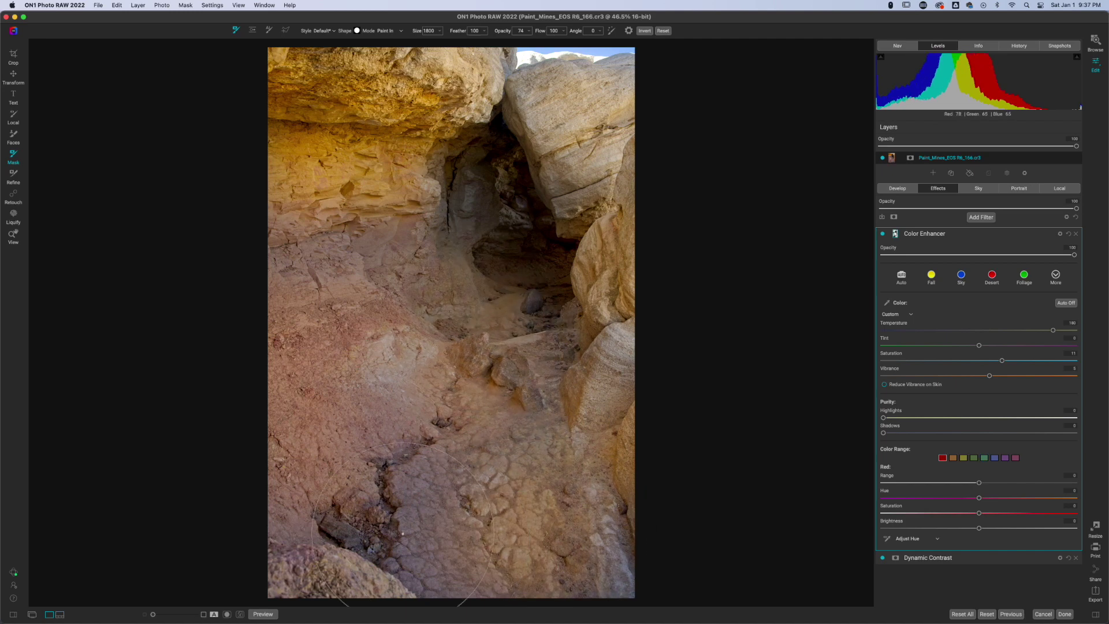
Step: Paint the dark cave wall and overhang shadow with the brush reduced to 1400, then 500
{"action": "key", "text": "bracketleft"}
{"action": "key", "text": "bracketleft"}
{"action": "key", "text": "bracketleft"}
{"action": "key", "text": "bracketleft"}
{"action": "key", "text": "bracketleft"}
{"action": "key", "text": "bracketleft"}
{"action": "key", "text": "bracketleft"}
{"action": "key", "text": "bracketleft"}
{"action": "key", "text": "bracketleft"}
{"action": "key", "text": "bracketleft"}
{"action": "key", "text": "bracketleft"}
{"action": "key", "text": "bracketleft"}
{"action": "key", "text": "bracketleft"}
{"action": "left_click_drag", "start_coordinate": [471, 191], "coordinate": [442, 385]}
{"action": "left_click_drag", "start_coordinate": [489, 141], "coordinate": [480, 130]}
{"action": "key", "text": "bracketleft"}
{"action": "key", "text": "bracketleft"}
{"action": "key", "text": "bracketleft"}
{"action": "key", "text": "bracketleft"}
Step: Paint the inner cave wall at 63 opacity, size 400, shrink to 250, and show the grayscale mask
{"action": "left_click_drag", "start_coordinate": [505, 31], "coordinate": [494, 32]}
{"action": "key", "text": "bracketright"}
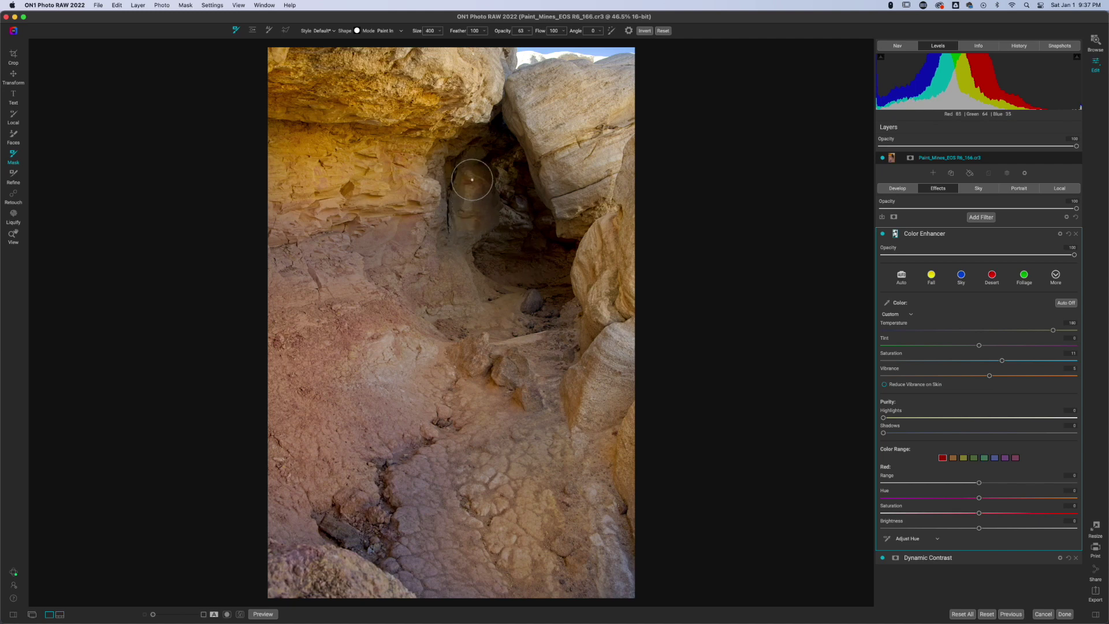
{"action": "left_click_drag", "start_coordinate": [471, 196], "coordinate": [446, 246]}
{"action": "key", "text": "bracketleft"}
{"action": "key", "text": "bracketleft"}
{"action": "key", "text": "bracketleft"}
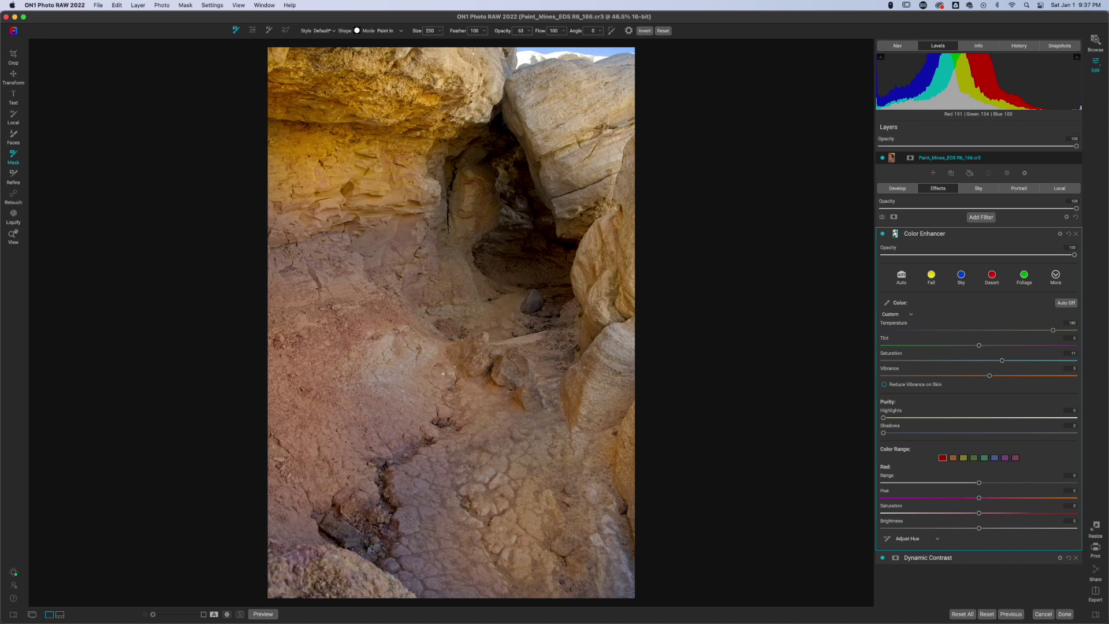
{"action": "key", "text": "super+m"}
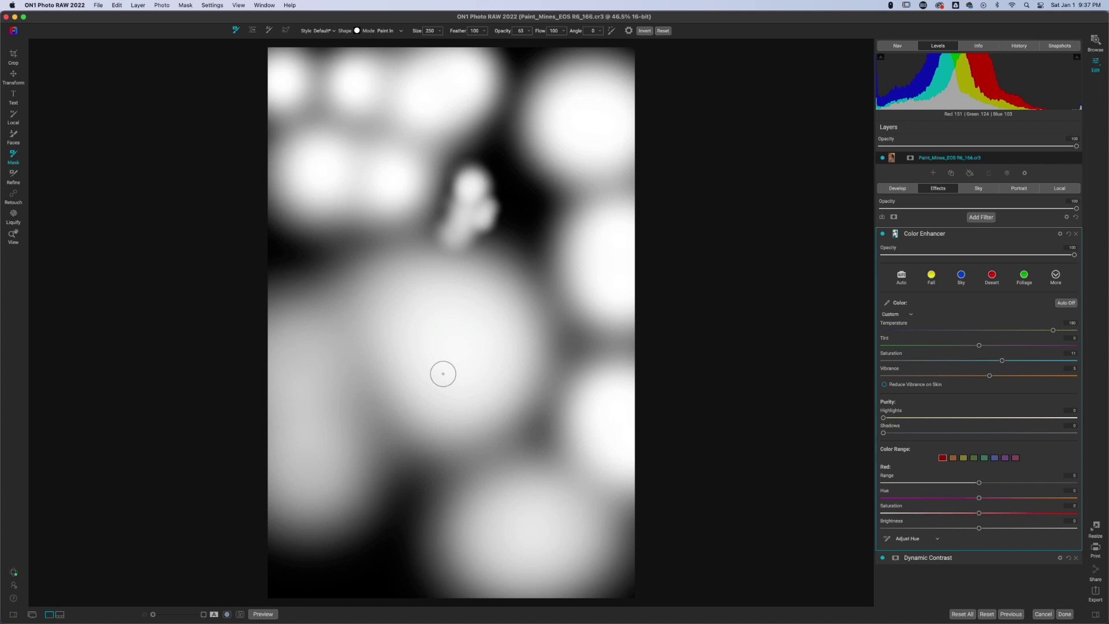
Step: Strongly feather the Color Enhancer mask, then compare the mask view and the filter toggled off and on
{"action": "key", "text": "super+m"}
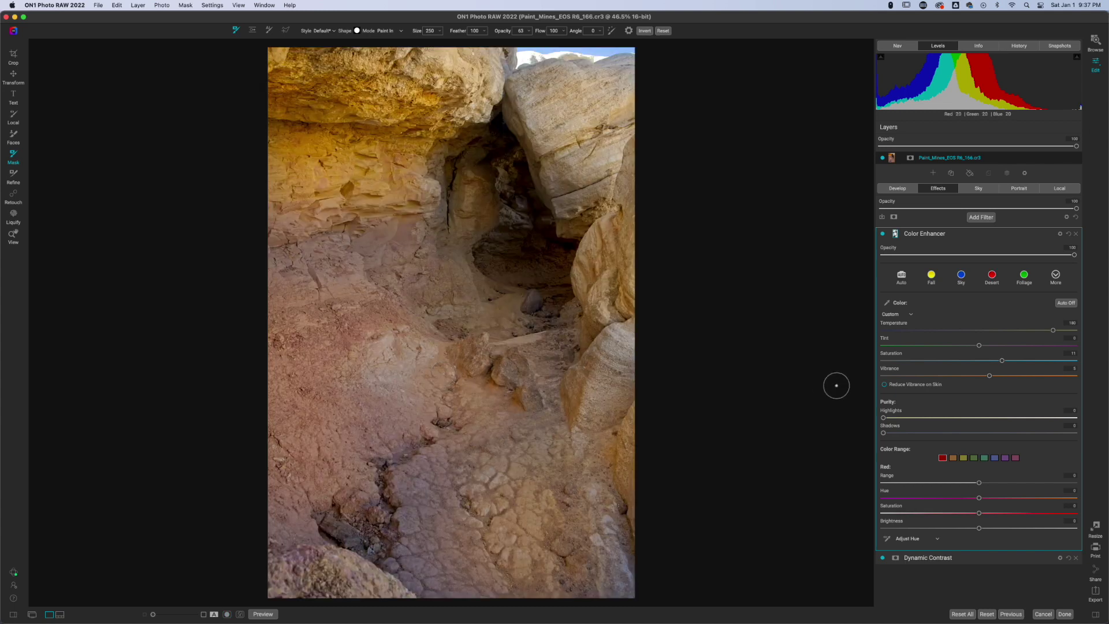
{"action": "left_click", "coordinate": [896, 234]}
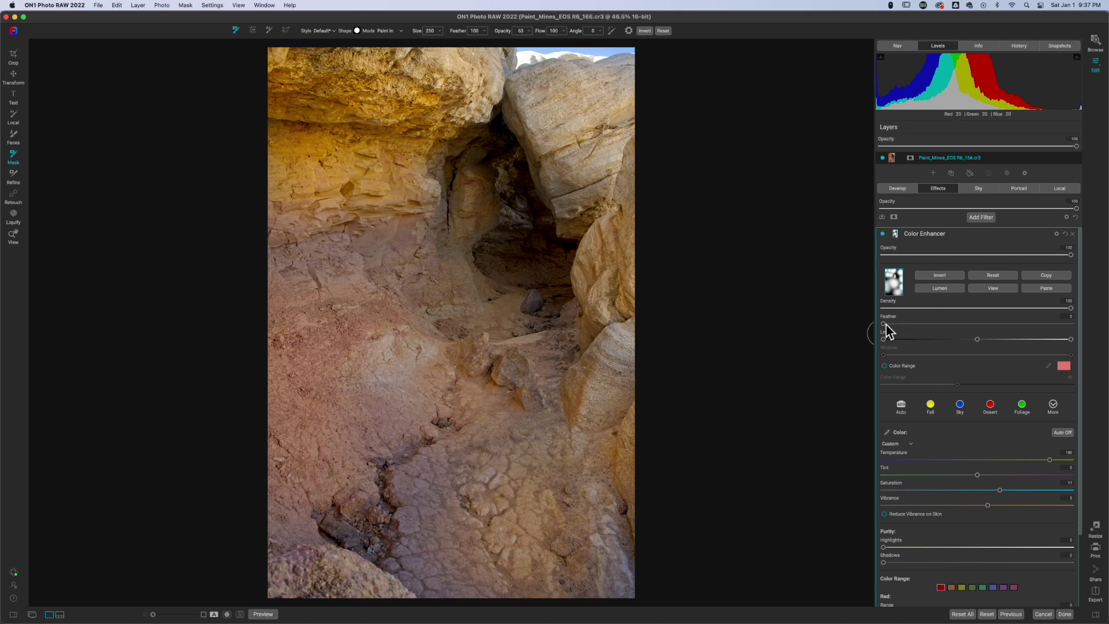
{"action": "left_click_drag", "start_coordinate": [884, 324], "coordinate": [988, 327]}
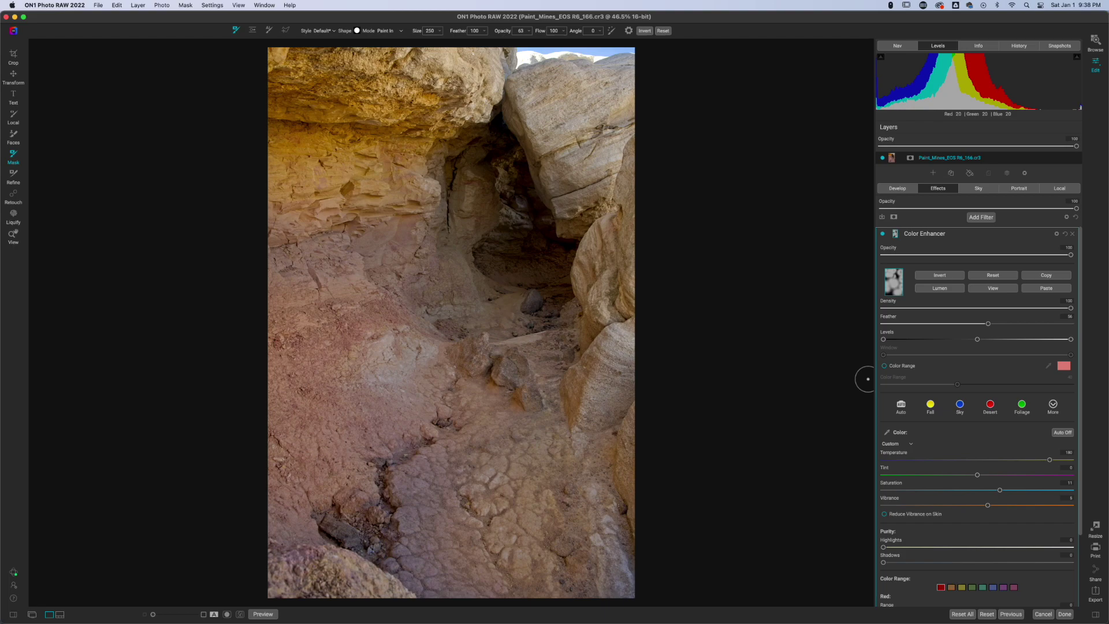
{"action": "key", "text": "m"}
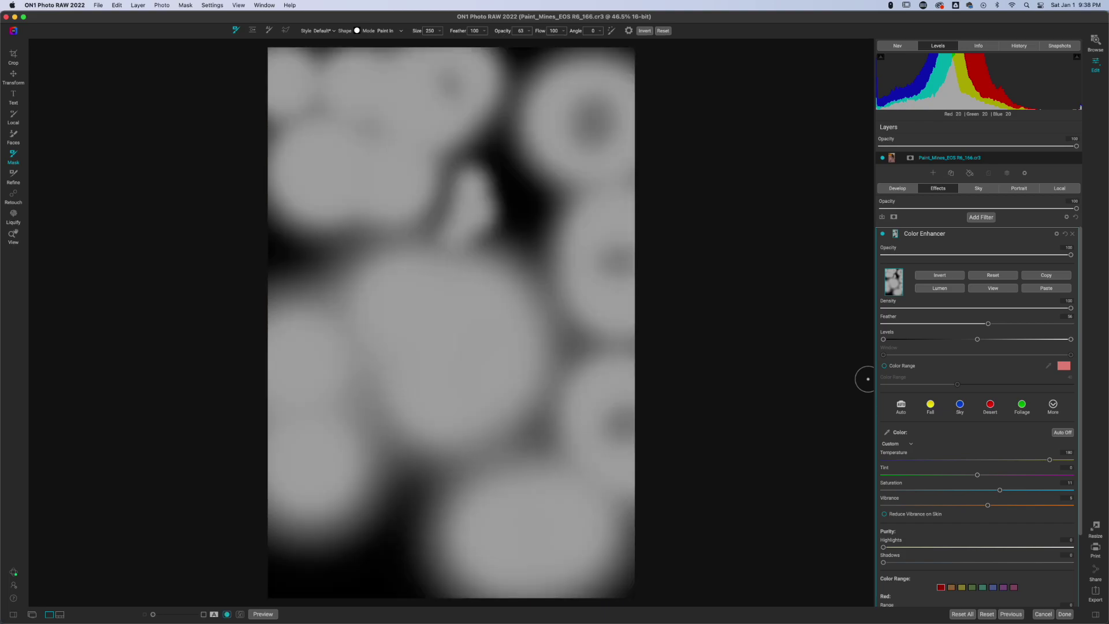
{"action": "key", "text": "m"}
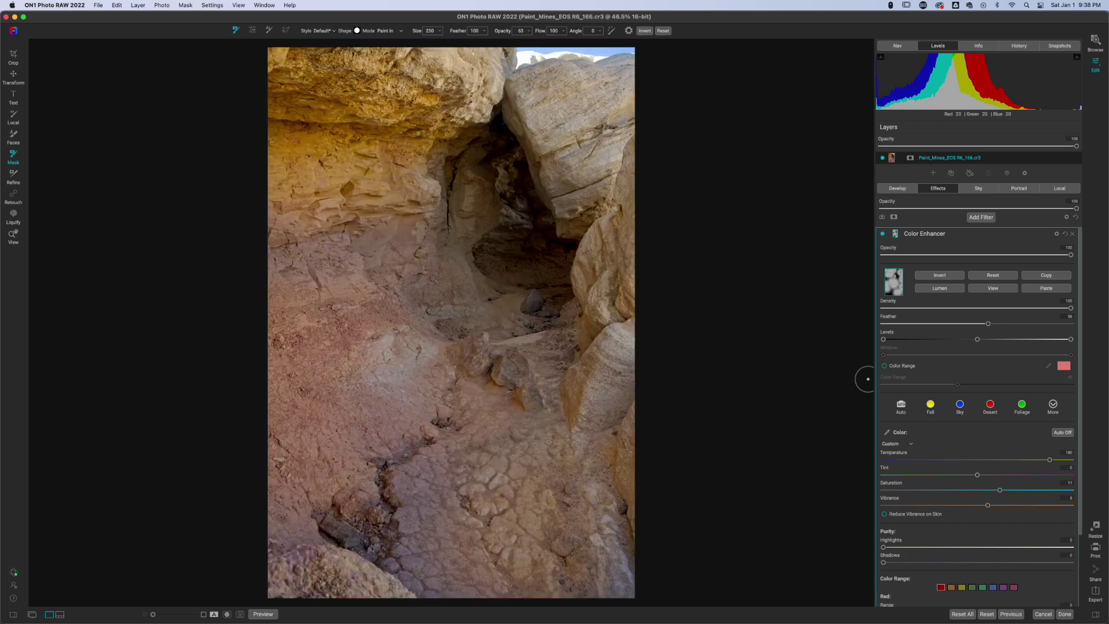
{"action": "left_click", "coordinate": [883, 234]}
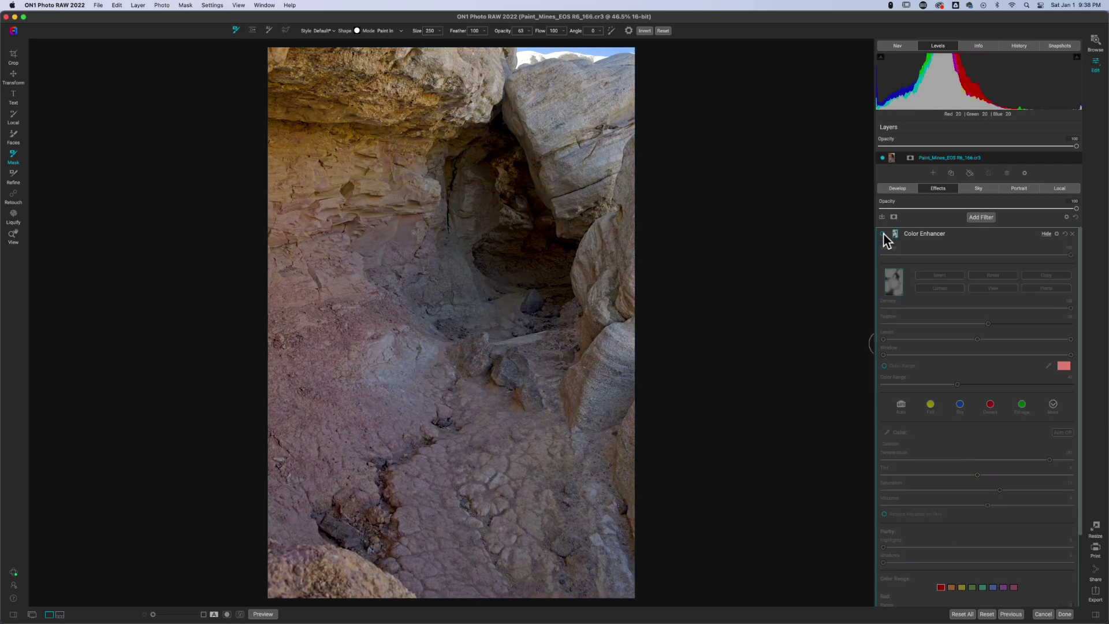
{"action": "left_click", "coordinate": [883, 234]}
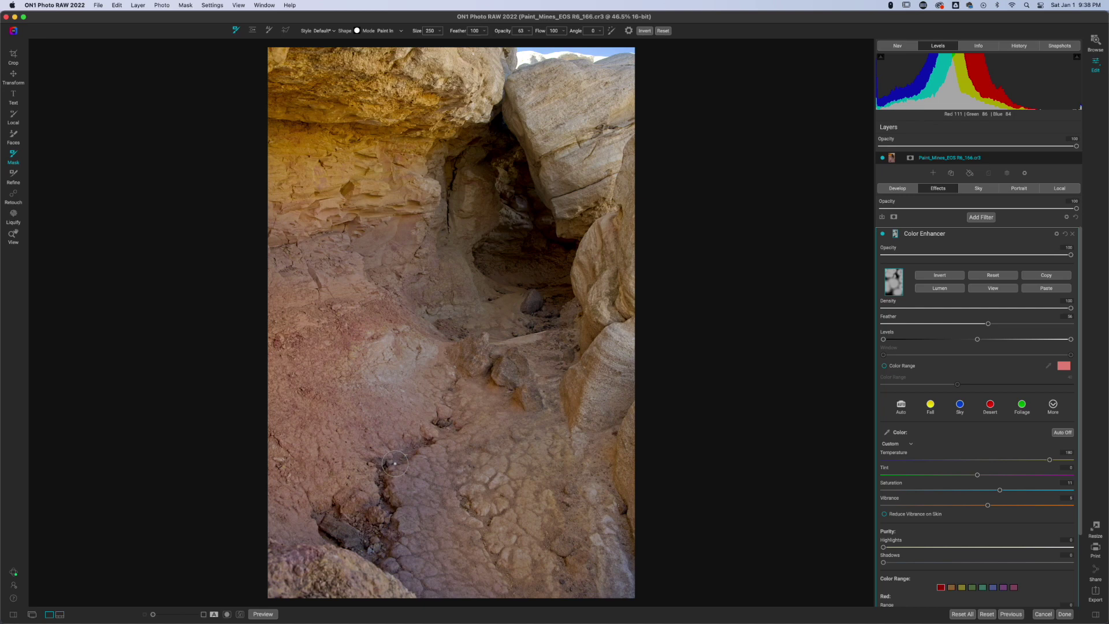
Step: Collapse the mask options and set the Color Enhancer Red saturation to 44 and range to 40
{"action": "scroll", "coordinate": [971, 454], "scroll_direction": "down", "scroll_amount": 3}
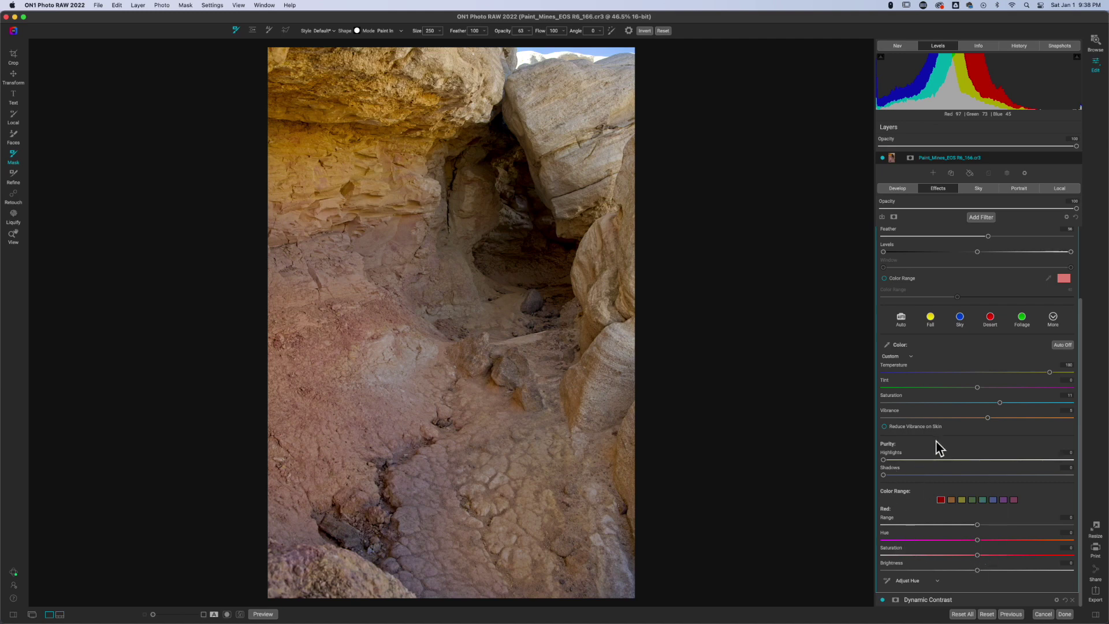
{"action": "scroll", "coordinate": [947, 375], "scroll_direction": "up", "scroll_amount": 3}
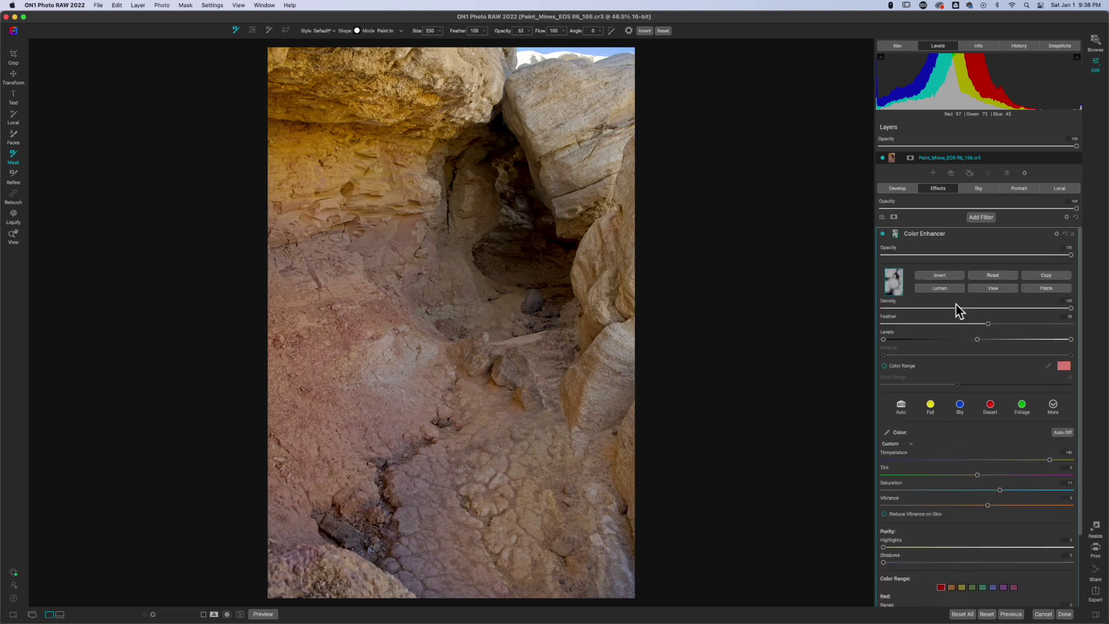
{"action": "left_click", "coordinate": [896, 233]}
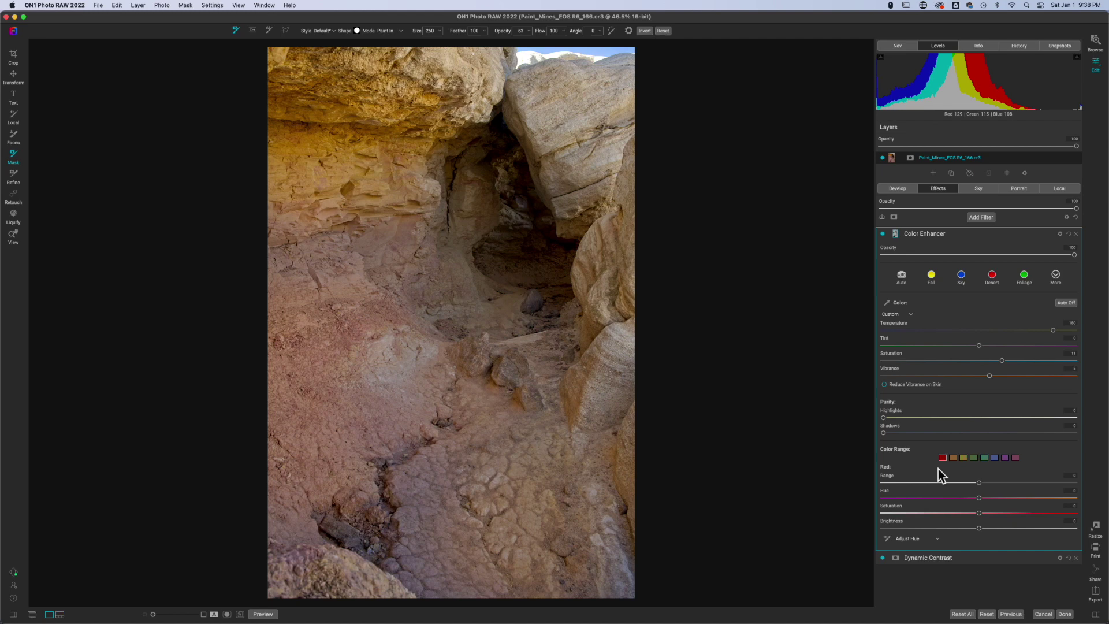
{"action": "left_click_drag", "start_coordinate": [980, 514], "coordinate": [1047, 516]}
{"action": "left_click_drag", "start_coordinate": [979, 483], "coordinate": [906, 500]}
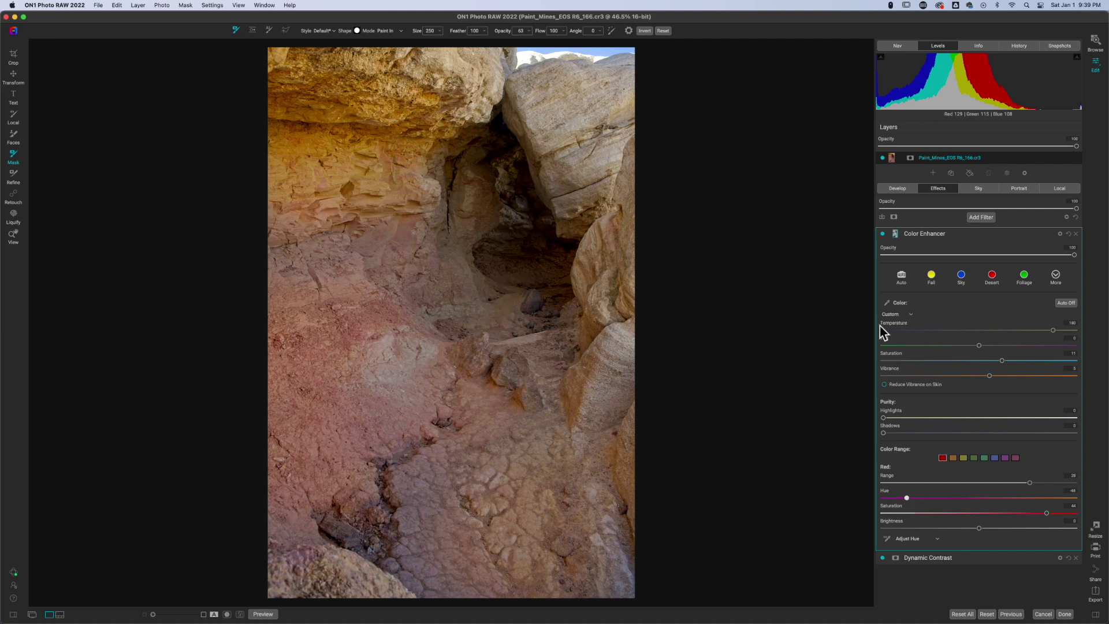
Step: Compare the filter off and on, then shift the Red hue negative with targeted Adjust Hue across the cave floor
{"action": "left_click", "coordinate": [883, 234]}
{"action": "left_click", "coordinate": [883, 234]}
{"action": "left_click", "coordinate": [904, 539]}
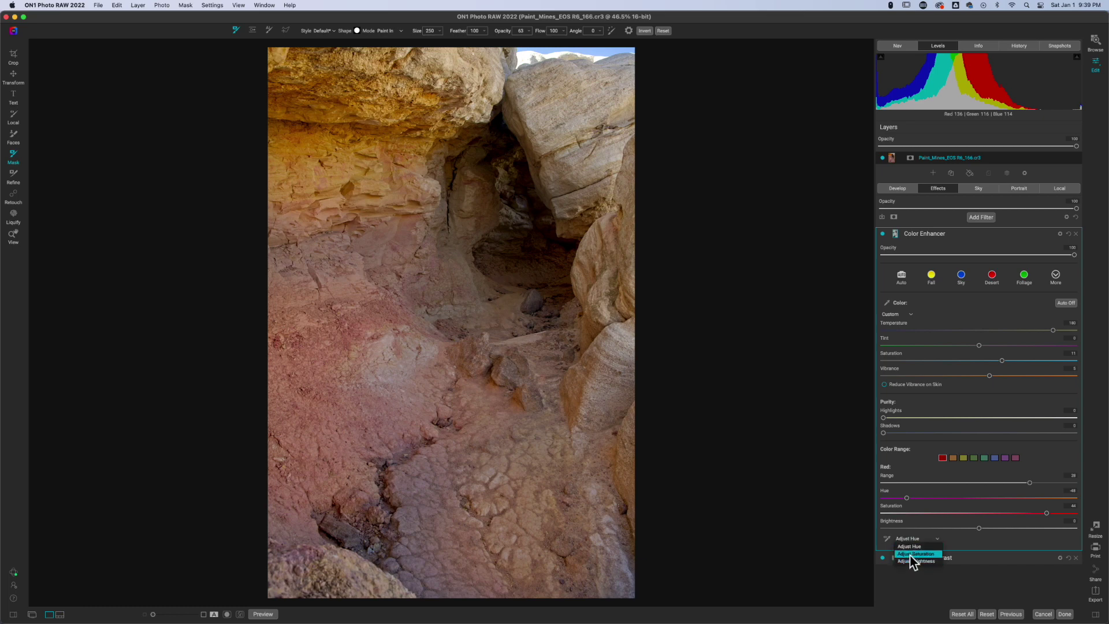
{"action": "left_click", "coordinate": [906, 546]}
{"action": "left_click", "coordinate": [888, 540]}
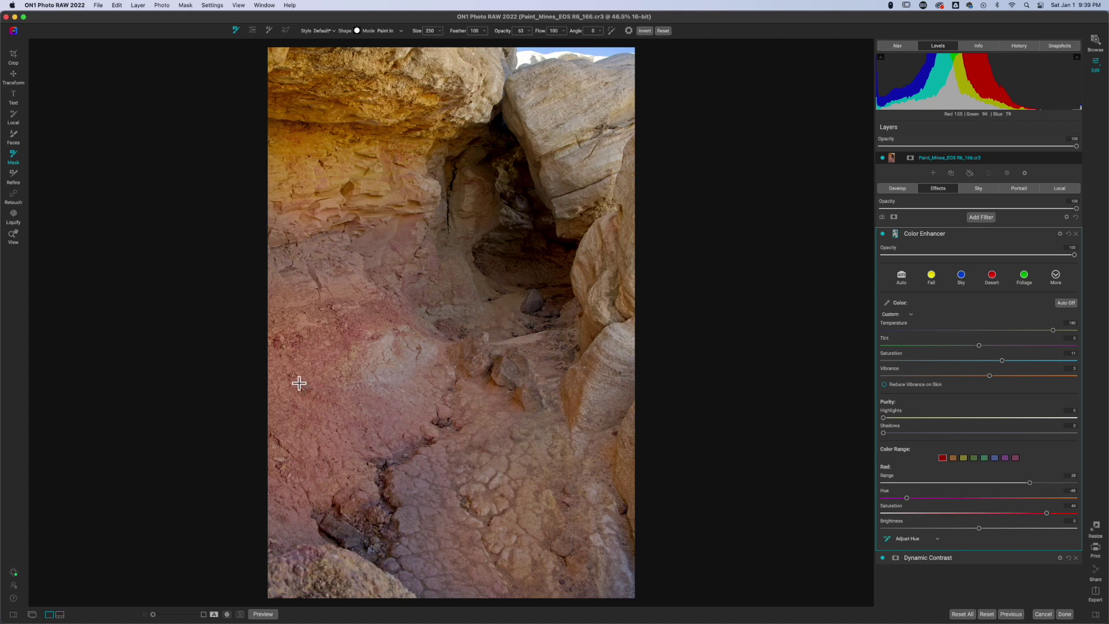
{"action": "mouse_move", "coordinate": [411, 384]}
{"action": "left_mouse_down"}
{"action": "mouse_move", "coordinate": [485, 384]}
{"action": "mouse_move", "coordinate": [156, 376]}
{"action": "mouse_move", "coordinate": [418, 388]}
{"action": "mouse_move", "coordinate": [203, 389]}
{"action": "mouse_move", "coordinate": [213, 395]}
{"action": "left_mouse_up"}
Step: Give the Magenta swatch Range 32, Saturation 20, Hue 38 and Brightness -11
{"action": "left_click", "coordinate": [1017, 458]}
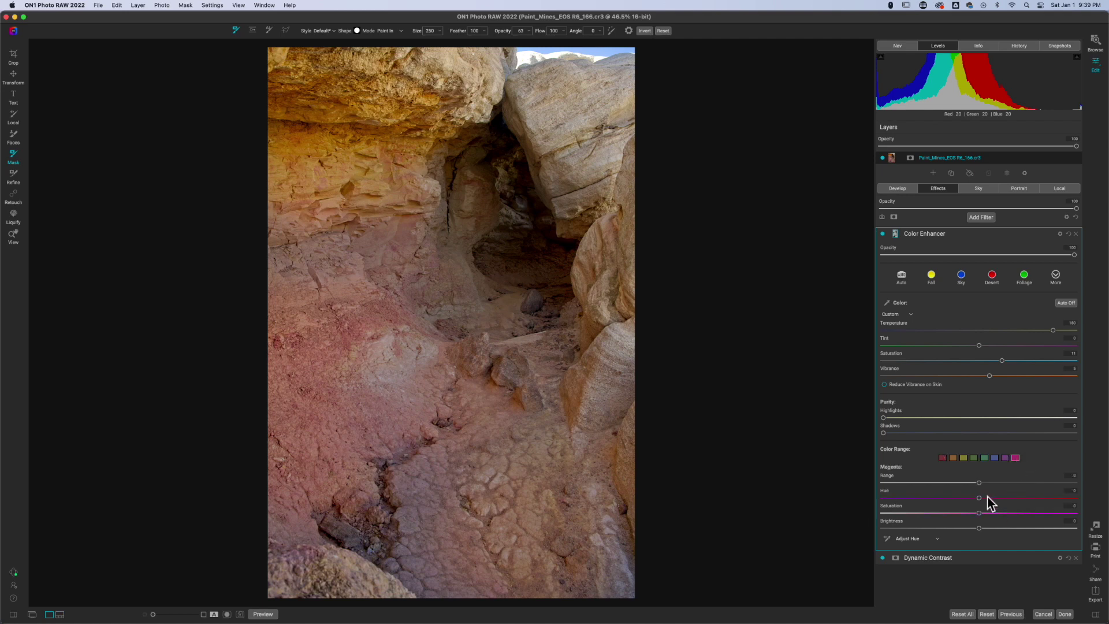
{"action": "left_click_drag", "start_coordinate": [998, 487], "coordinate": [1034, 485]}
{"action": "left_click_drag", "start_coordinate": [980, 513], "coordinate": [1041, 499]}
{"action": "left_click_drag", "start_coordinate": [980, 529], "coordinate": [932, 531]}
Step: Reselect Red and preview the mask in greyscale before returning to the colour photo
{"action": "left_click", "coordinate": [943, 458]}
{"action": "key", "text": "super+m"}
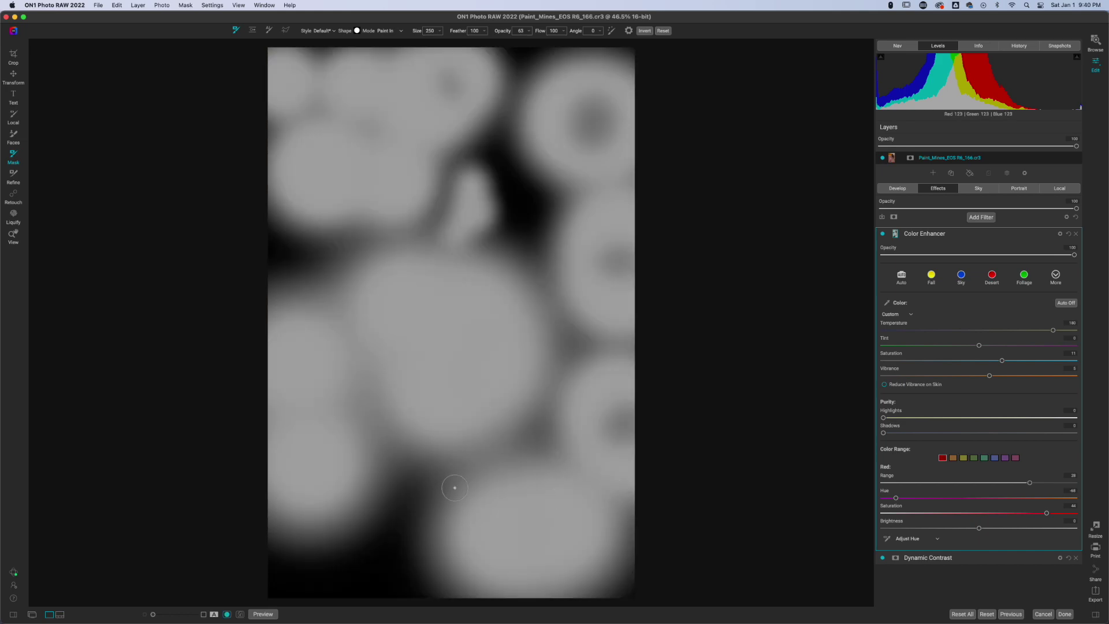
{"action": "key", "text": "super+m"}
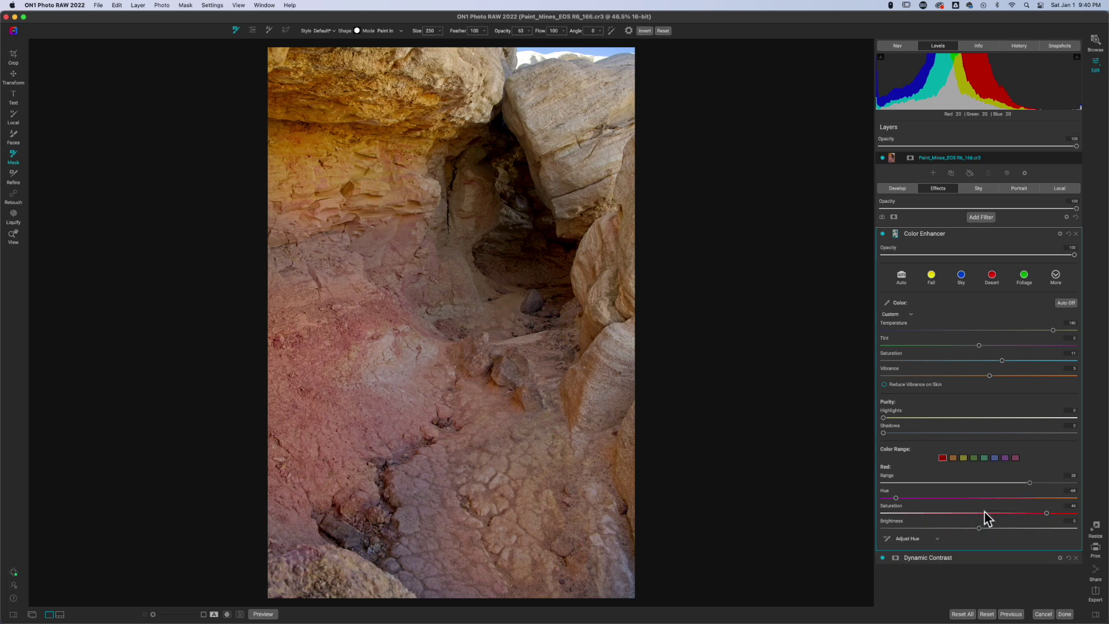
Step: Toggle the Color Enhancer off and on to compare, collapse it, and open the filter browser
{"action": "left_click", "coordinate": [883, 233]}
{"action": "left_click", "coordinate": [883, 233]}
{"action": "left_click", "coordinate": [963, 235]}
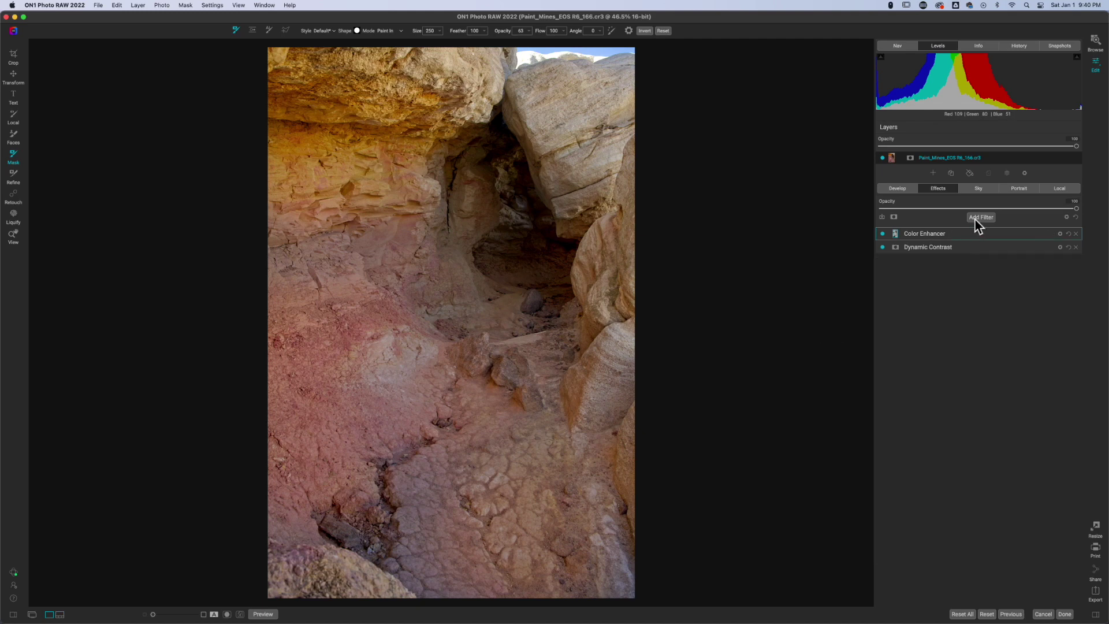
{"action": "left_click", "coordinate": [975, 220]}
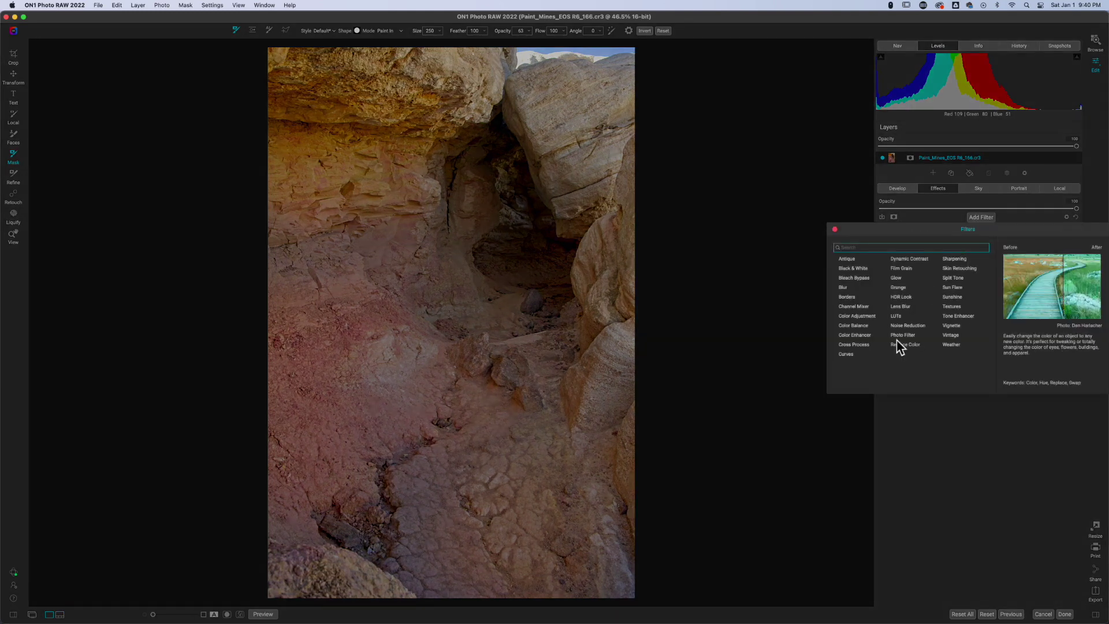
Step: Add a second Color Enhancer with Temperature 240 and Vibrance 12
{"action": "left_click", "coordinate": [856, 336]}
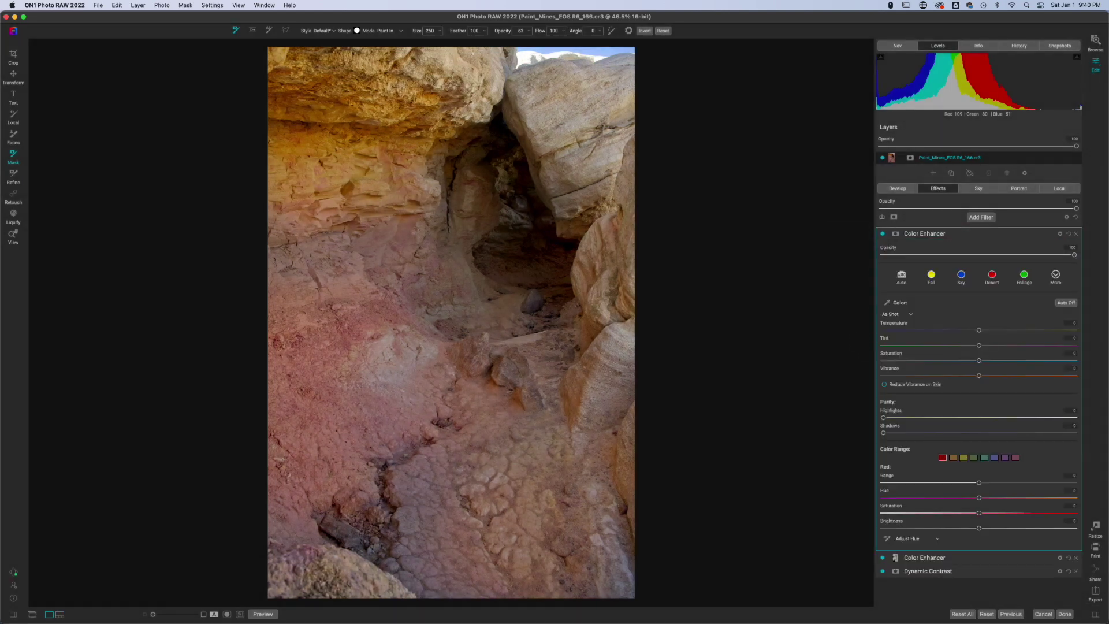
{"action": "left_click_drag", "start_coordinate": [980, 332], "coordinate": [1065, 332]}
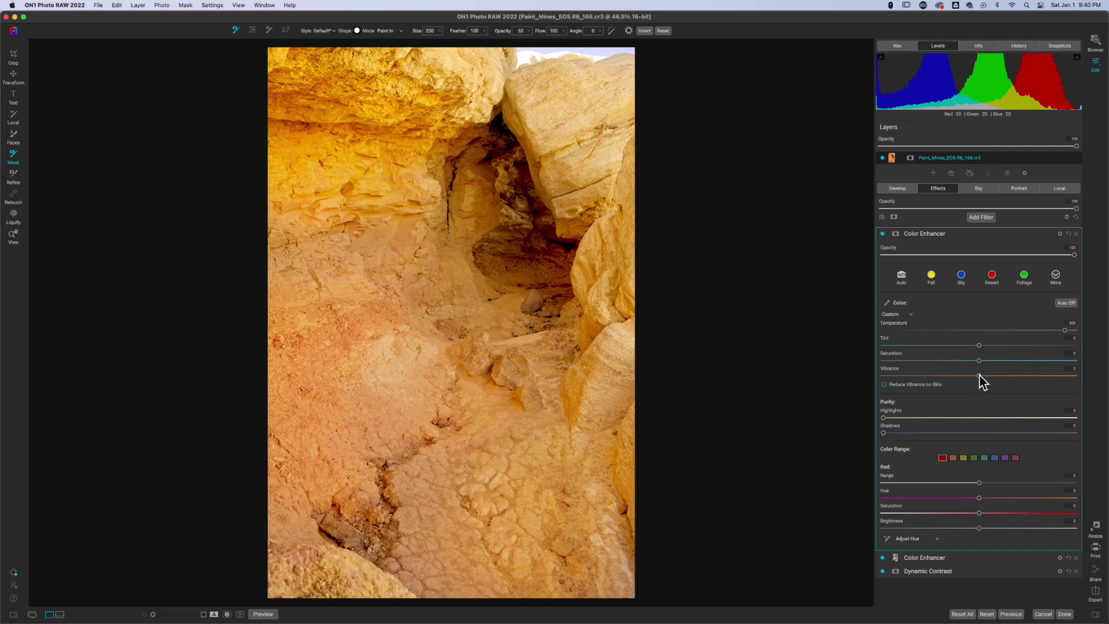
{"action": "left_click_drag", "start_coordinate": [980, 376], "coordinate": [1004, 362]}
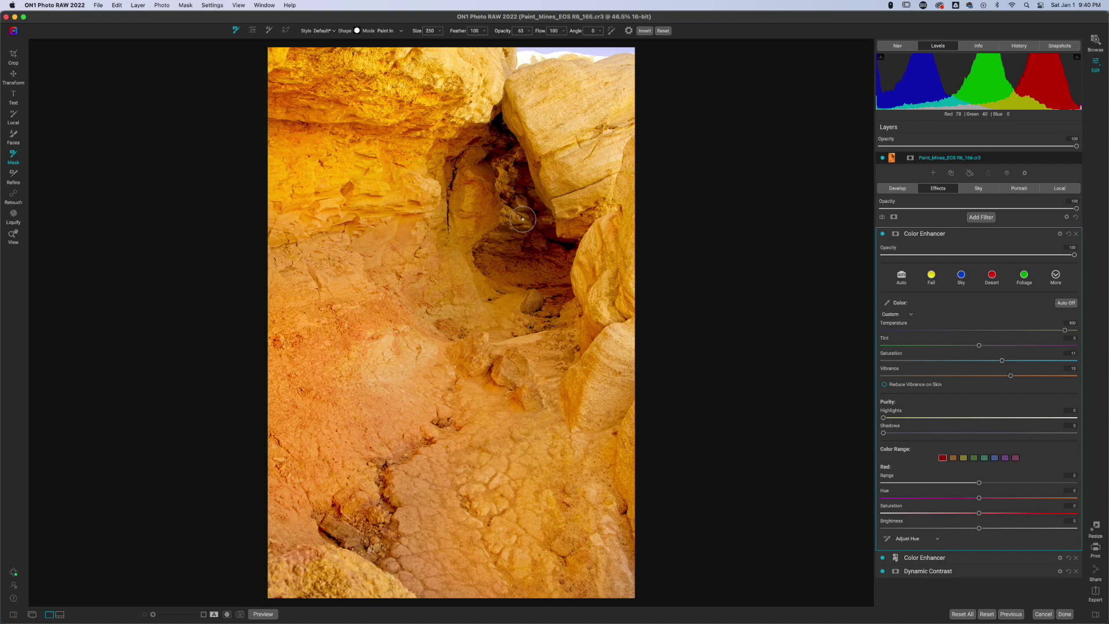
Step: Invert the new filter's mask and paint the warm effect into the dark cave with a 400 brush
{"action": "key", "text": "super+i"}
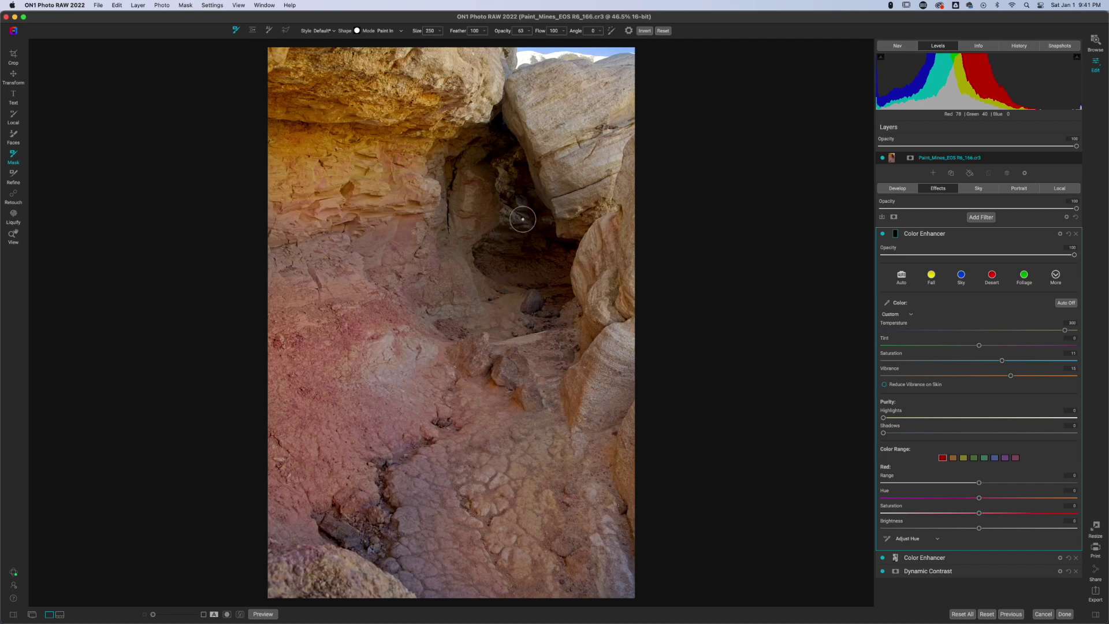
{"action": "key", "text": "bracketright"}
{"action": "key", "text": "bracketright"}
{"action": "key", "text": "bracketright"}
{"action": "mouse_move", "coordinate": [508, 250]}
{"action": "left_mouse_down"}
{"action": "mouse_move", "coordinate": [491, 253]}
{"action": "mouse_move", "coordinate": [528, 270]}
{"action": "mouse_move", "coordinate": [557, 262]}
{"action": "mouse_move", "coordinate": [483, 262]}
{"action": "mouse_move", "coordinate": [543, 254]}
{"action": "left_mouse_up"}
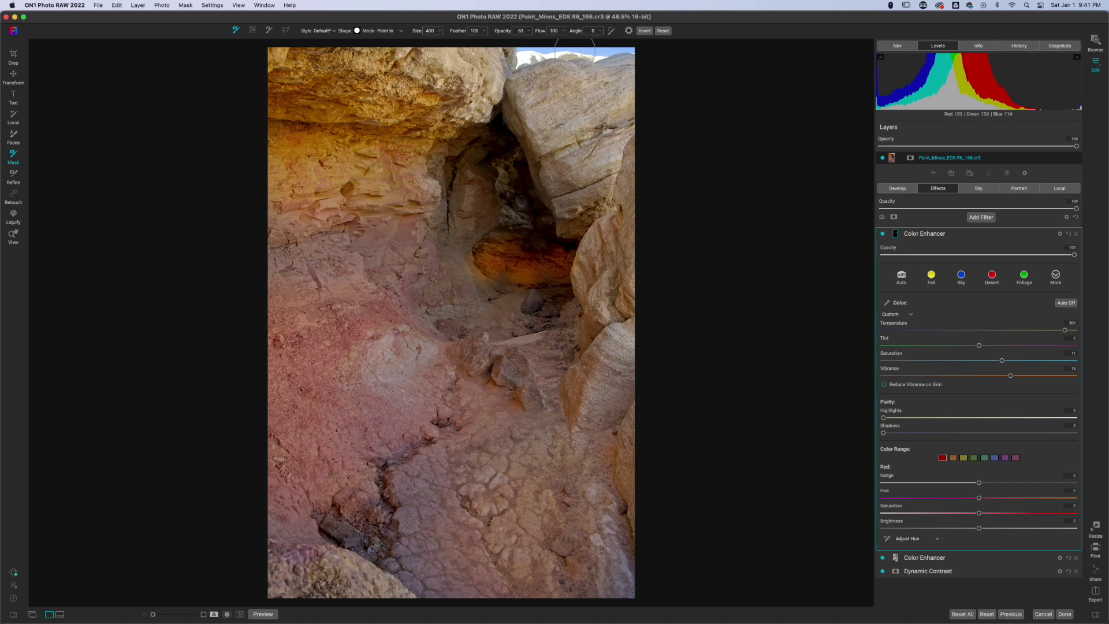
{"action": "left_click", "coordinate": [629, 31]}
{"action": "left_click", "coordinate": [660, 99]}
{"action": "mouse_move", "coordinate": [527, 224]}
{"action": "left_mouse_down"}
{"action": "mouse_move", "coordinate": [495, 262]}
{"action": "mouse_move", "coordinate": [546, 279]}
{"action": "mouse_move", "coordinate": [549, 249]}
{"action": "mouse_move", "coordinate": [516, 208]}
{"action": "mouse_move", "coordinate": [509, 159]}
{"action": "mouse_move", "coordinate": [554, 269]}
{"action": "mouse_move", "coordinate": [513, 279]}
{"action": "mouse_move", "coordinate": [500, 266]}
{"action": "mouse_move", "coordinate": [523, 245]}
{"action": "mouse_move", "coordinate": [542, 260]}
{"action": "mouse_move", "coordinate": [503, 241]}
{"action": "mouse_move", "coordinate": [516, 222]}
{"action": "mouse_move", "coordinate": [509, 156]}
{"action": "mouse_move", "coordinate": [567, 332]}
{"action": "mouse_move", "coordinate": [555, 281]}
{"action": "left_mouse_up"}
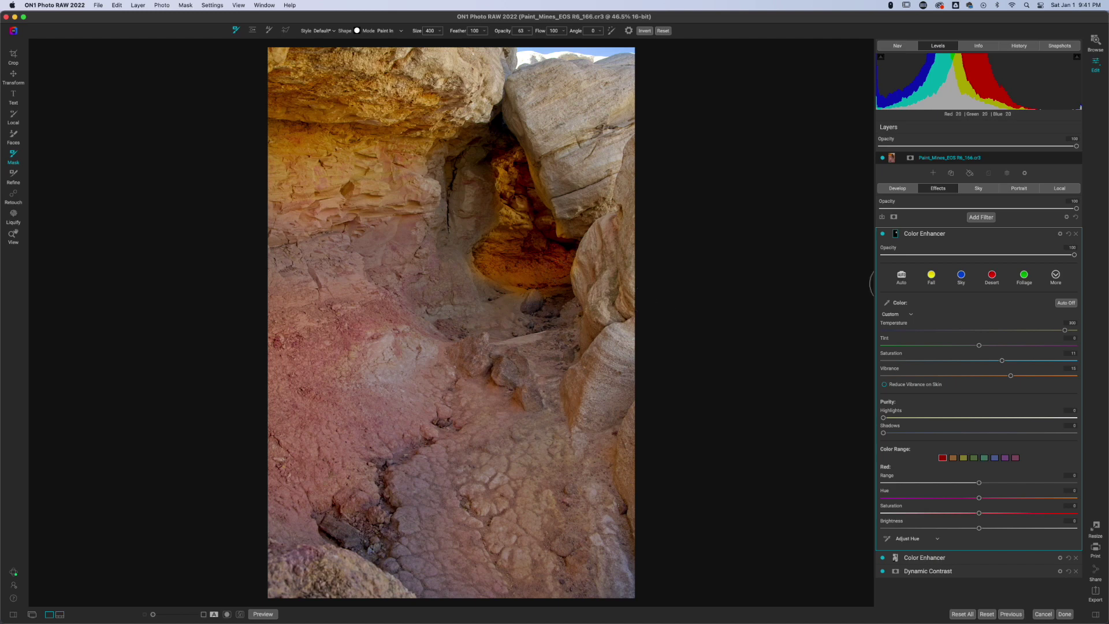
Step: Feather the cave mask and brush the warmth onto the cave floor at 37 brush opacity
{"action": "left_click", "coordinate": [896, 234]}
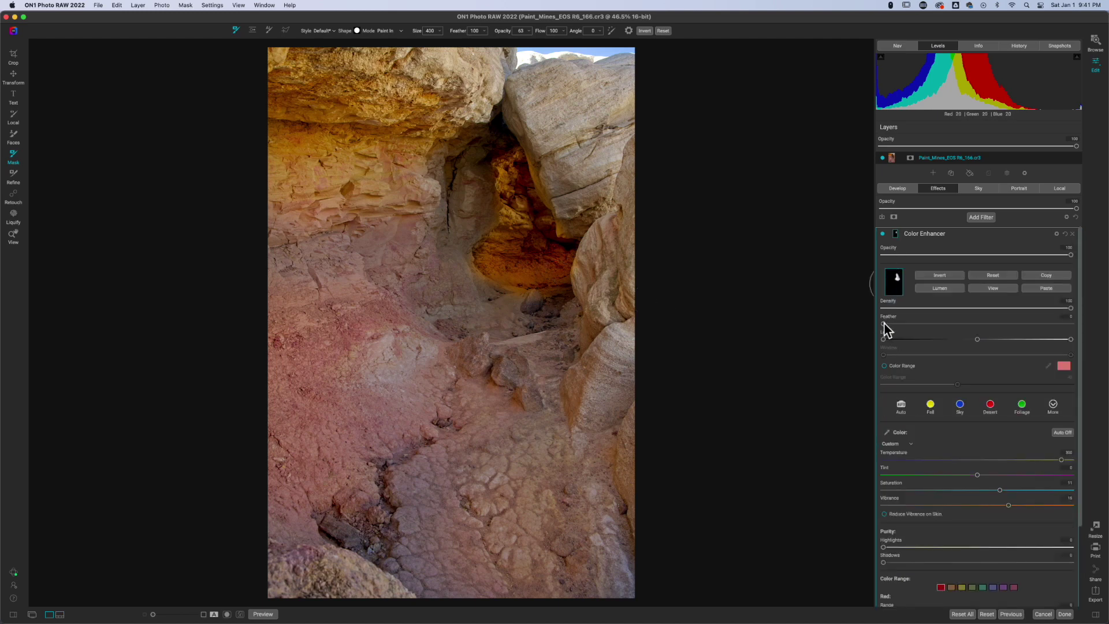
{"action": "left_click_drag", "start_coordinate": [884, 324], "coordinate": [1020, 323]}
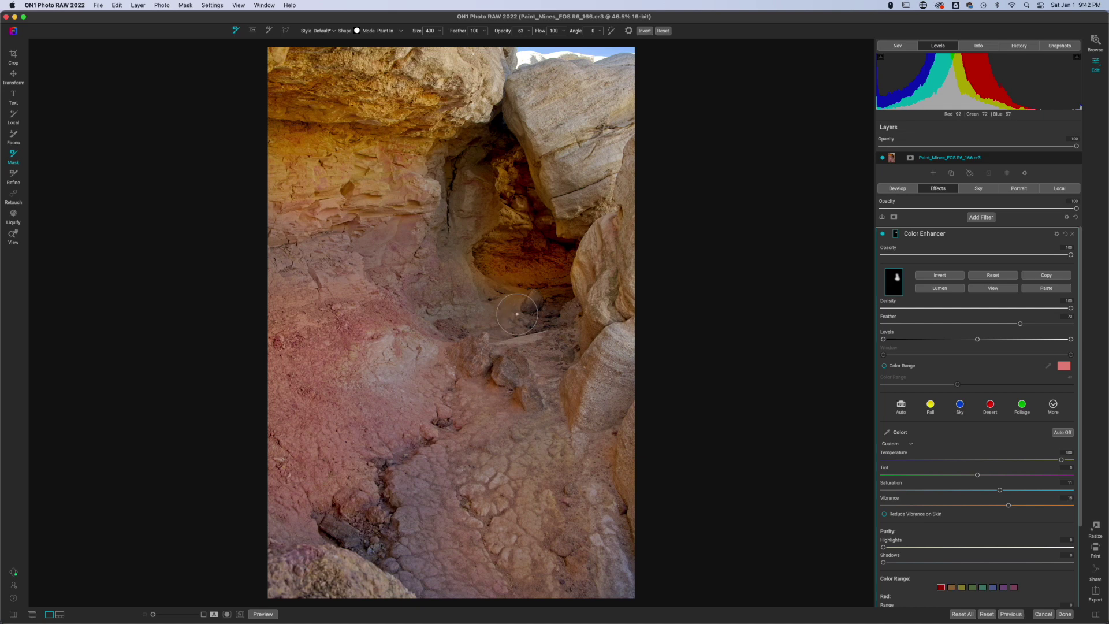
{"action": "mouse_move", "coordinate": [517, 314]}
{"action": "left_mouse_down"}
{"action": "mouse_move", "coordinate": [520, 301]}
{"action": "mouse_move", "coordinate": [490, 323]}
{"action": "mouse_move", "coordinate": [567, 306]}
{"action": "mouse_move", "coordinate": [511, 289]}
{"action": "left_mouse_up"}
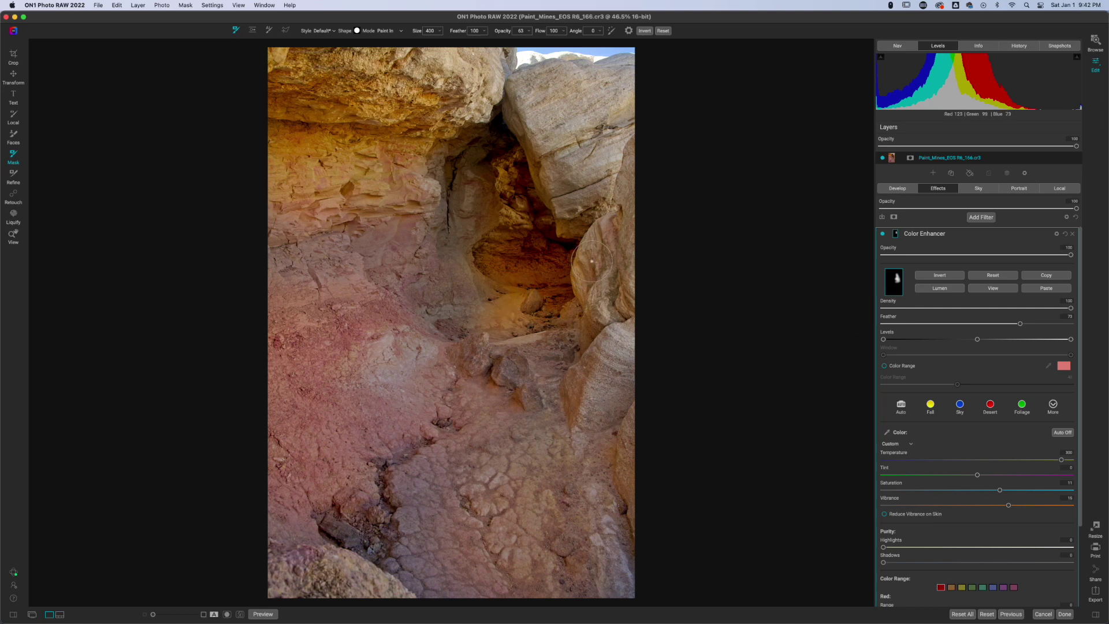
{"action": "left_click_drag", "start_coordinate": [497, 31], "coordinate": [482, 42]}
{"action": "mouse_move", "coordinate": [510, 316]}
{"action": "left_mouse_down"}
{"action": "mouse_move", "coordinate": [562, 316]}
{"action": "mouse_move", "coordinate": [507, 315]}
{"action": "mouse_move", "coordinate": [478, 284]}
{"action": "left_mouse_up"}
Step: Copy the first Color Enhancer's cave mask and paste it onto a local adjustment
{"action": "left_click", "coordinate": [989, 235]}
{"action": "left_click", "coordinate": [1061, 188]}
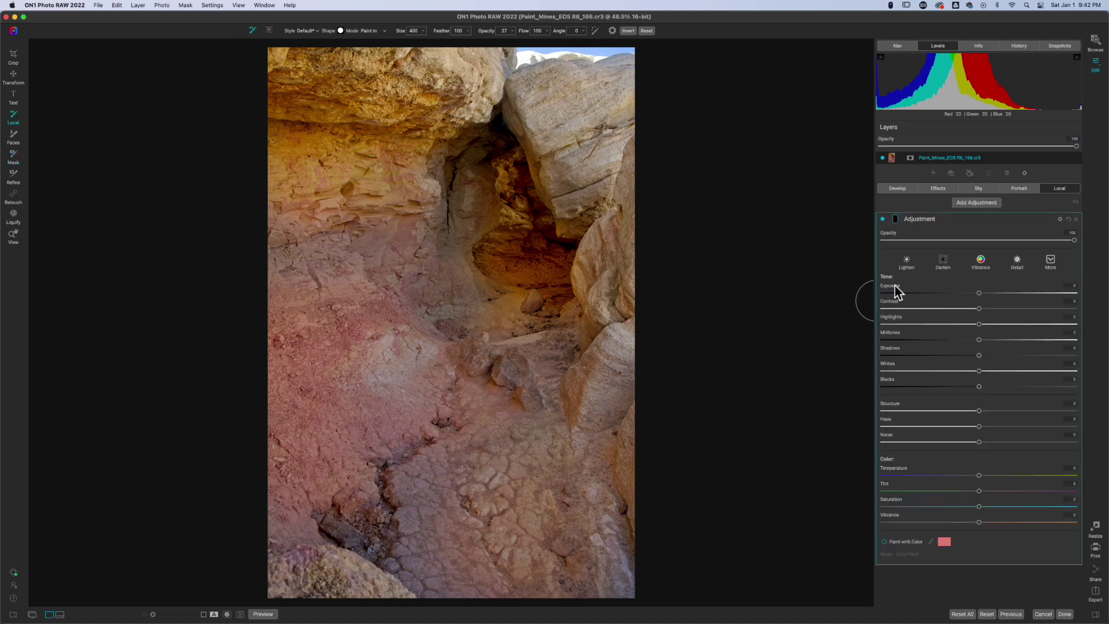
{"action": "left_click", "coordinate": [937, 189]}
{"action": "left_click", "coordinate": [954, 238]}
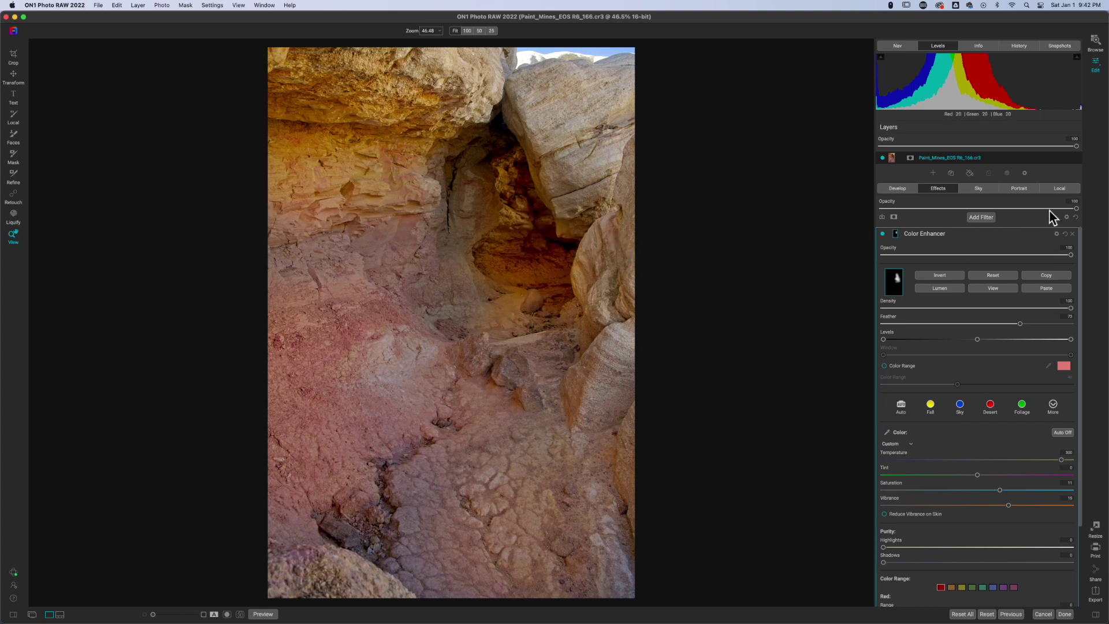
{"action": "left_click", "coordinate": [1055, 189]}
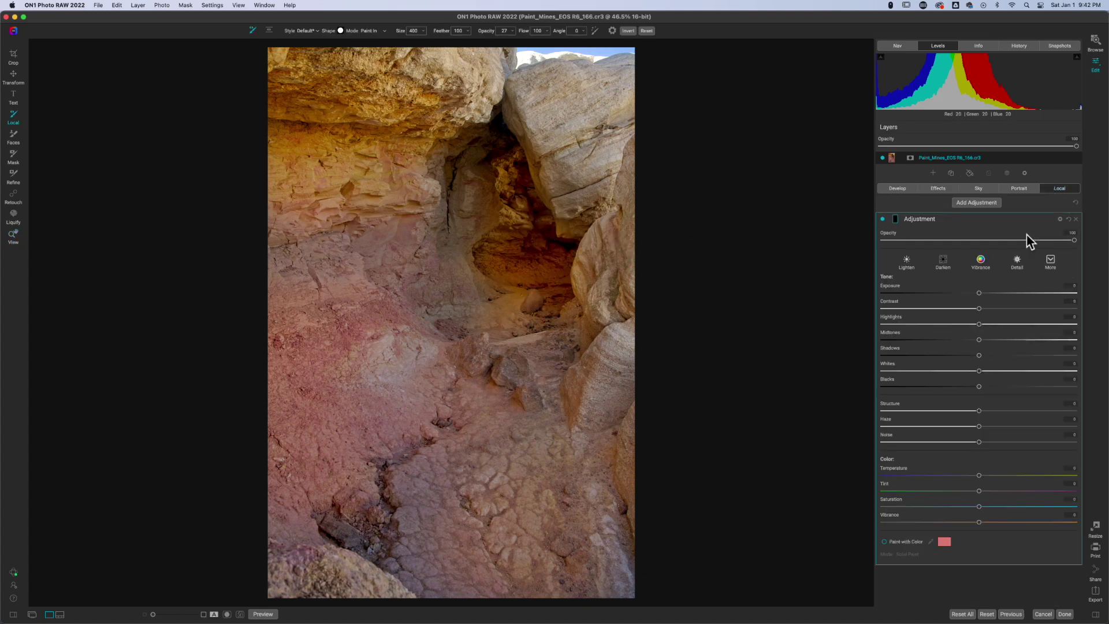
{"action": "left_click", "coordinate": [895, 220]}
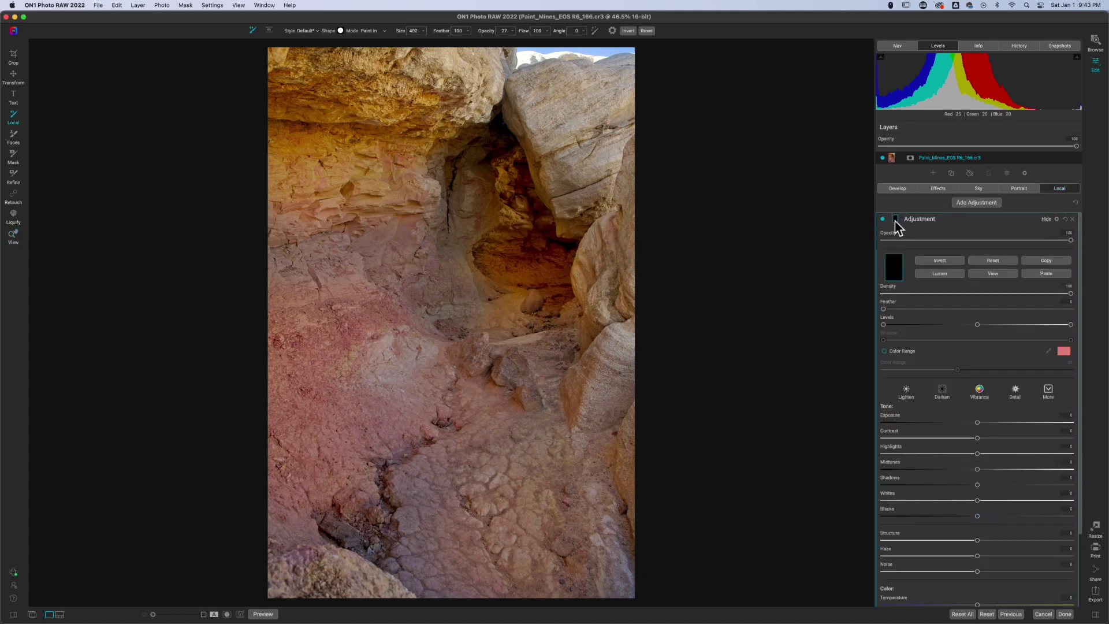
{"action": "left_click", "coordinate": [1053, 274]}
Step: Brighten the masked cave with Exposure 0.4 and Shadows 15
{"action": "left_click_drag", "start_coordinate": [976, 484], "coordinate": [986, 484]}
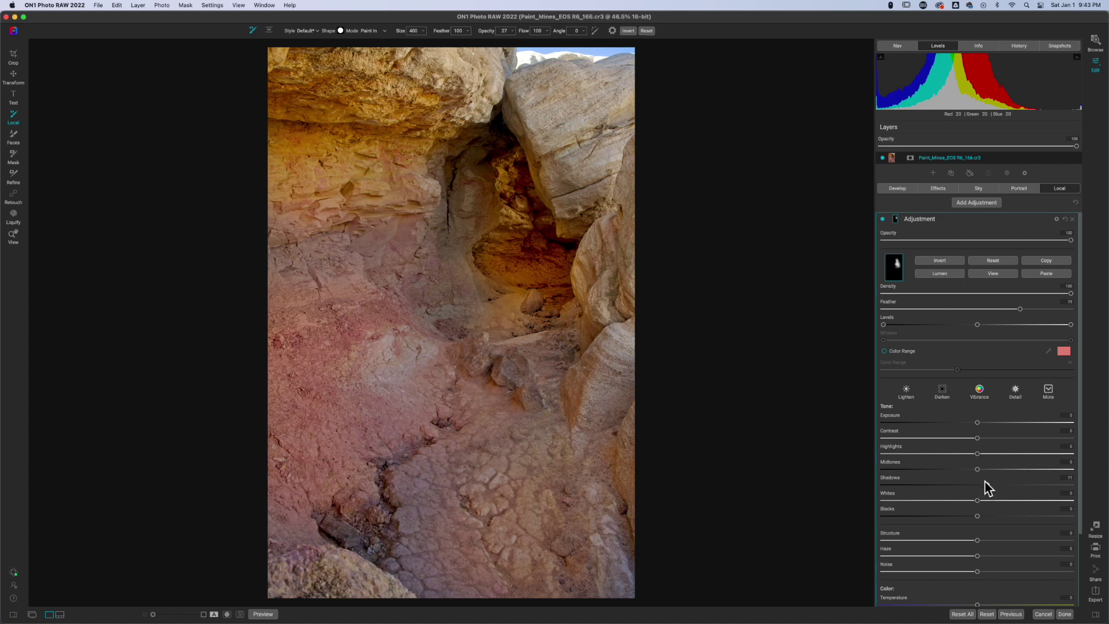
{"action": "left_click_drag", "start_coordinate": [979, 423], "coordinate": [984, 424]}
{"action": "left_click_drag", "start_coordinate": [988, 484], "coordinate": [989, 482]}
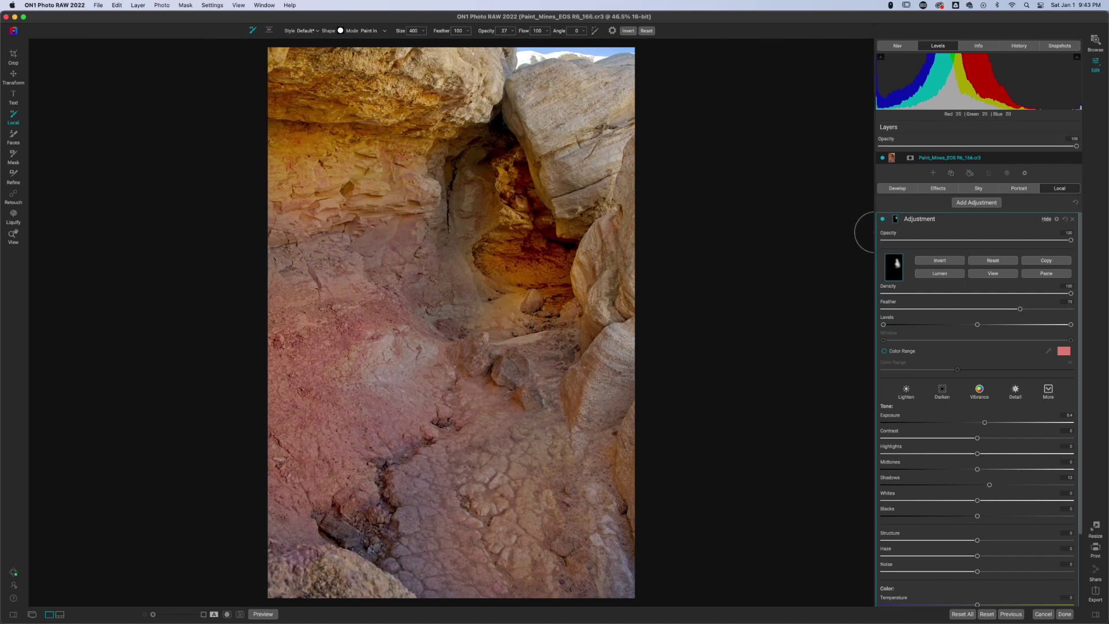
Step: Expand the second Color Enhancer and set its mask brush to size 500
{"action": "left_click", "coordinate": [932, 191]}
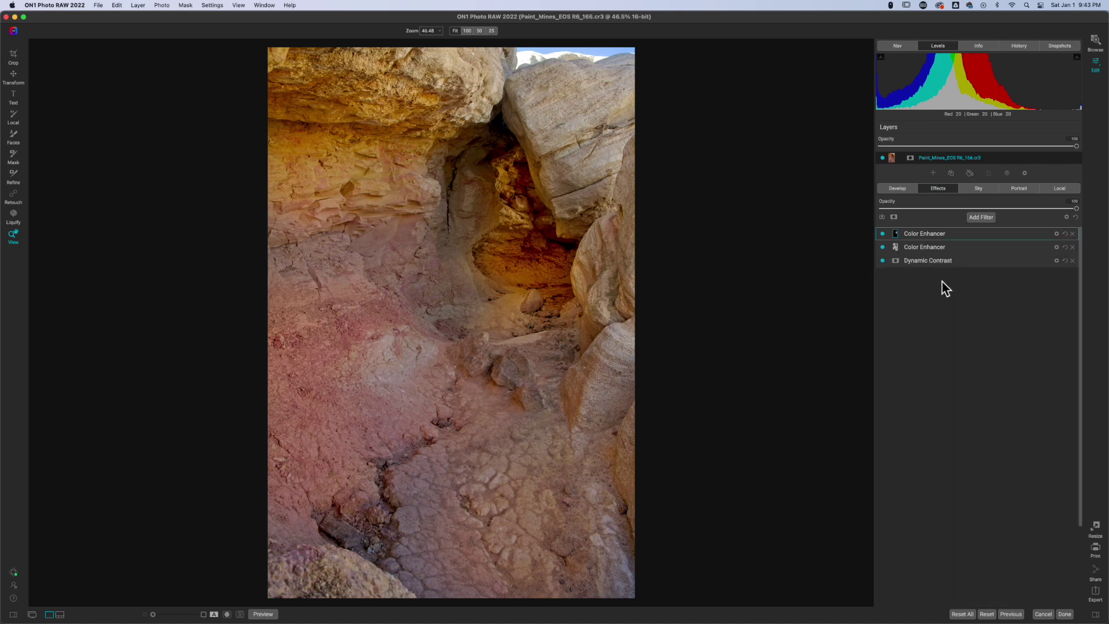
{"action": "left_click", "coordinate": [958, 247]}
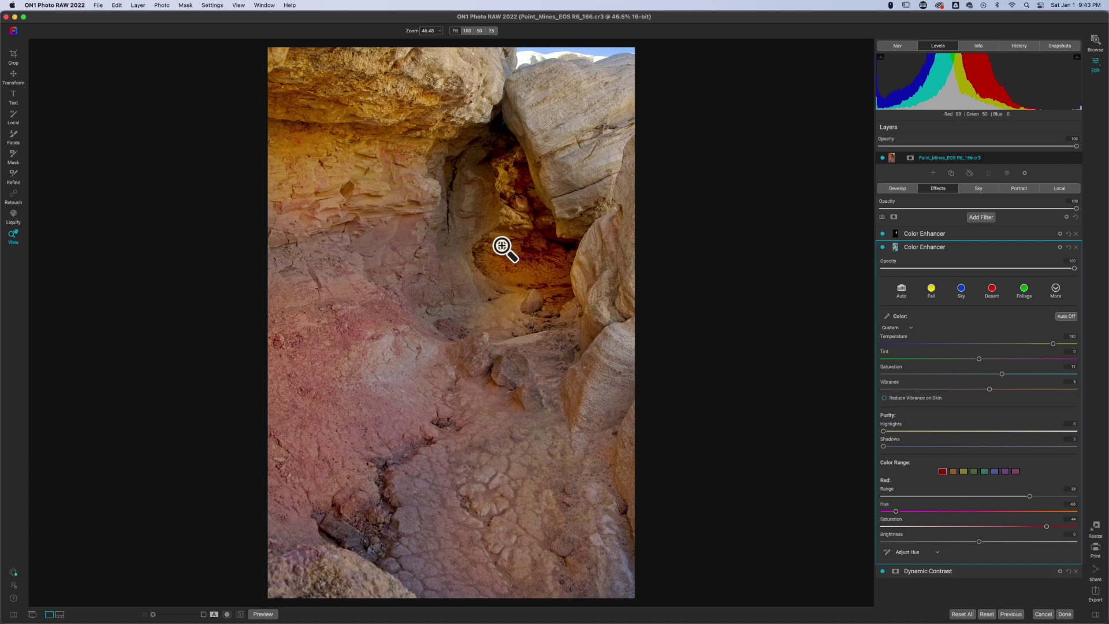
{"action": "key", "text": "b"}
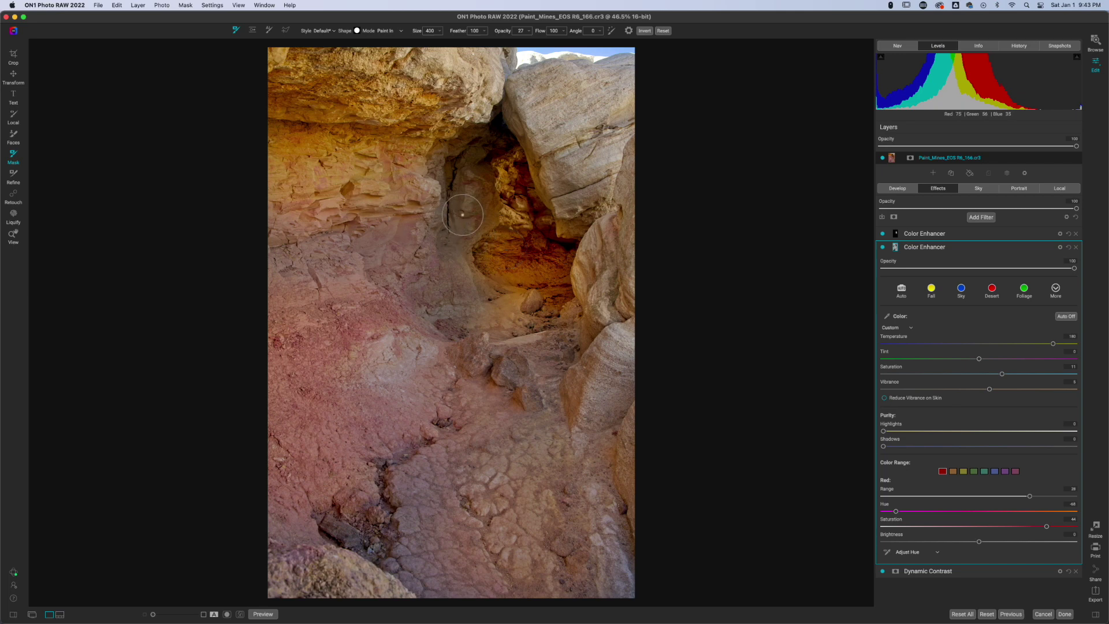
{"action": "key", "text": "bracketright"}
{"action": "key", "text": "bracketleft"}
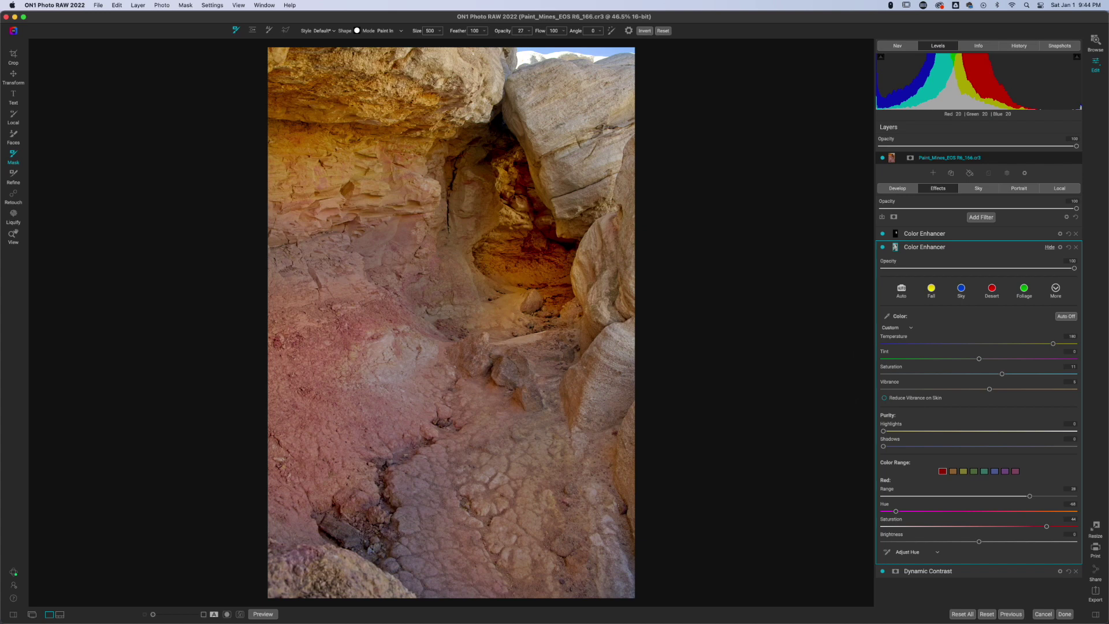
Step: Lower the first Color Enhancer's opacity to tone down its warm tint
{"action": "left_click", "coordinate": [956, 237]}
{"action": "scroll", "coordinate": [1042, 266], "scroll_direction": "down", "scroll_amount": 2}
{"action": "scroll", "coordinate": [989, 280], "scroll_direction": "up", "scroll_amount": 2}
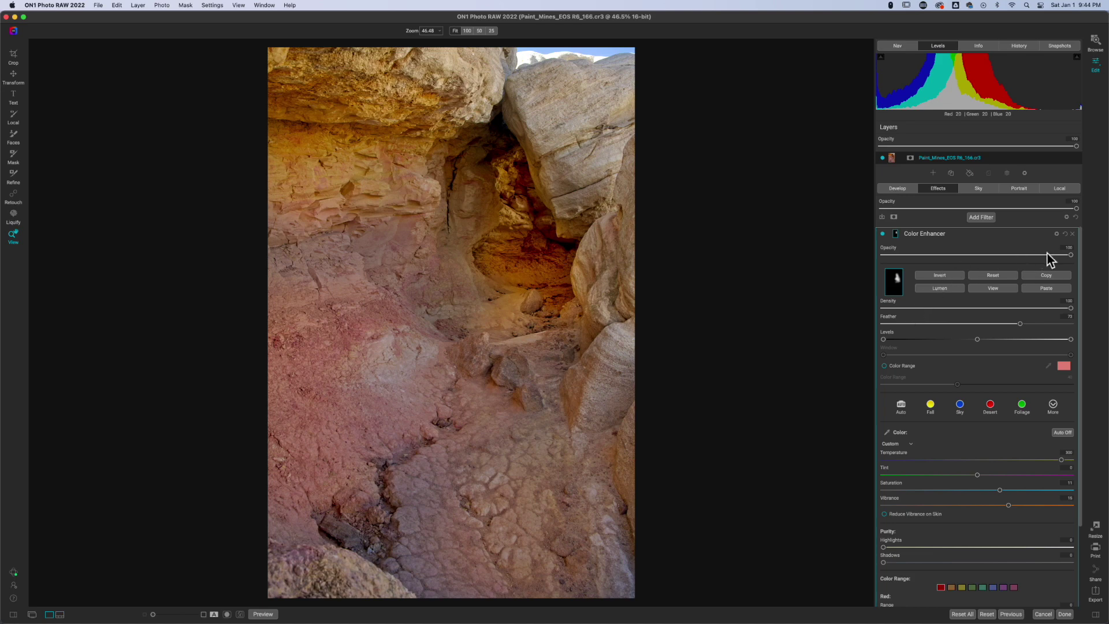
{"action": "left_click_drag", "start_coordinate": [1070, 255], "coordinate": [1015, 258]}
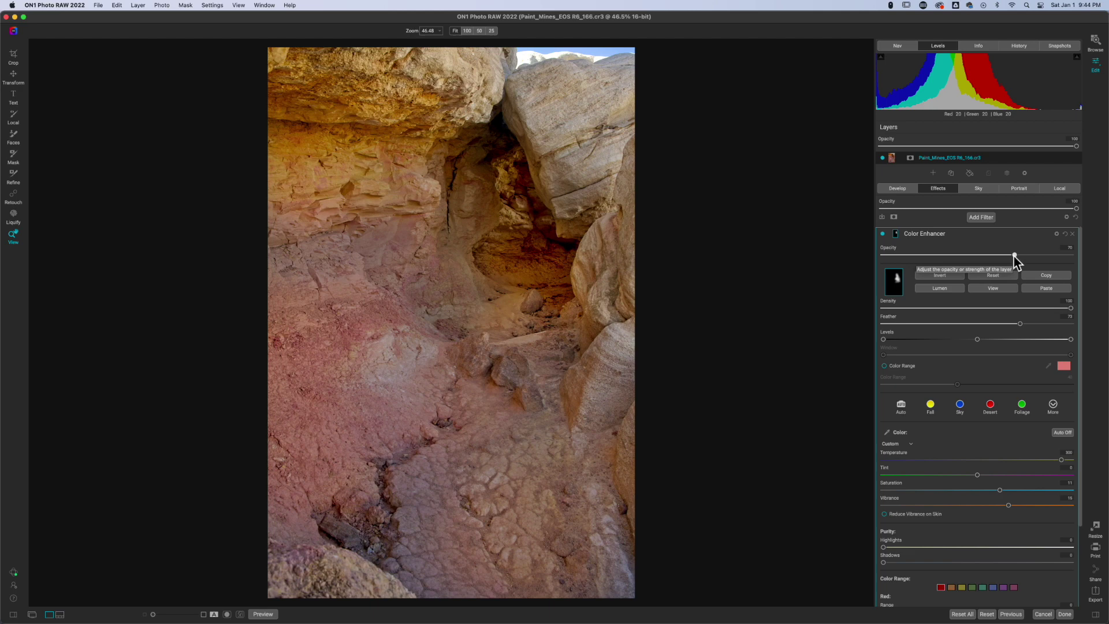
Step: Toggle the Color Enhancer off and on several times to compare before and after
{"action": "left_click", "coordinate": [882, 234]}
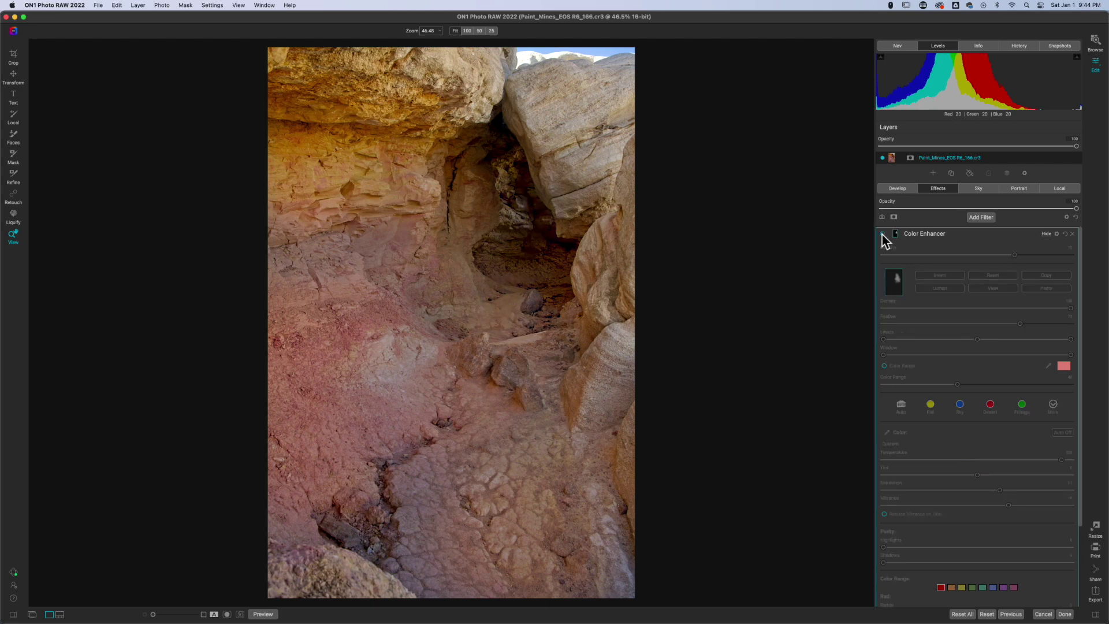
{"action": "left_click", "coordinate": [882, 234]}
{"action": "left_click", "coordinate": [883, 234]}
{"action": "left_click", "coordinate": [882, 234]}
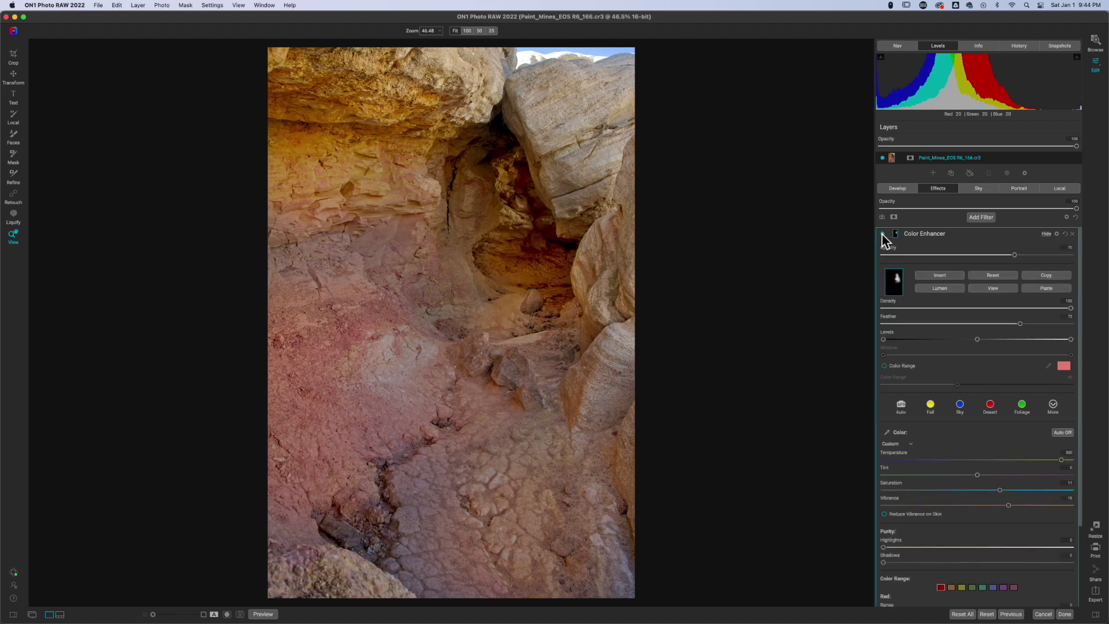
{"action": "left_click", "coordinate": [882, 235]}
{"action": "left_click", "coordinate": [882, 235]}
Step: Add a Soft Light Glow filter above the Color Enhancers and raise its Amount
{"action": "left_click", "coordinate": [1000, 233]}
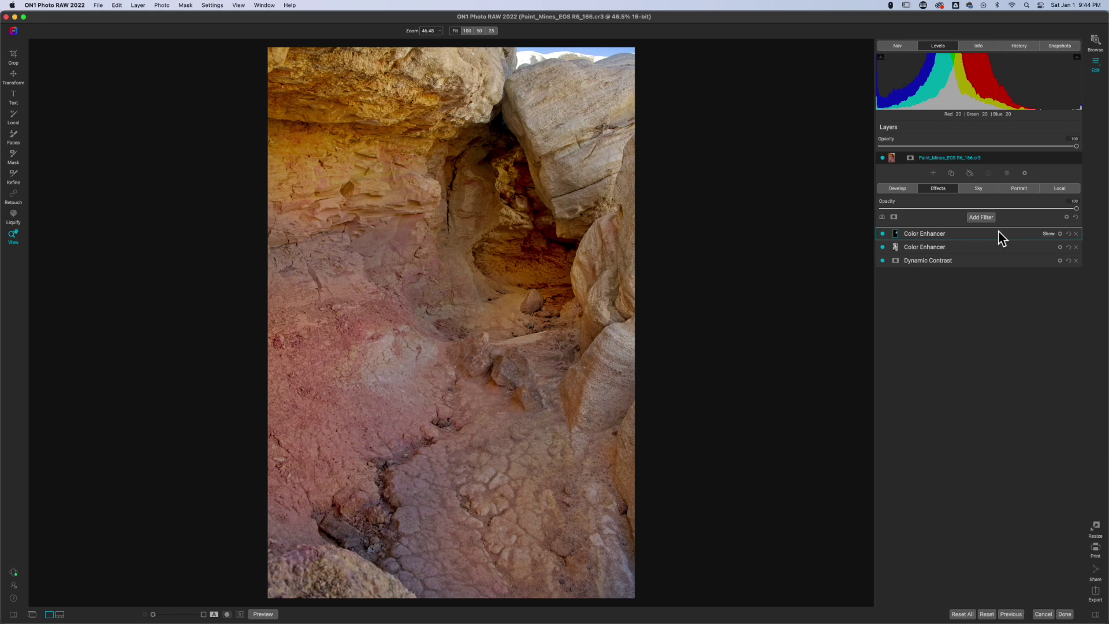
{"action": "left_click", "coordinate": [990, 219]}
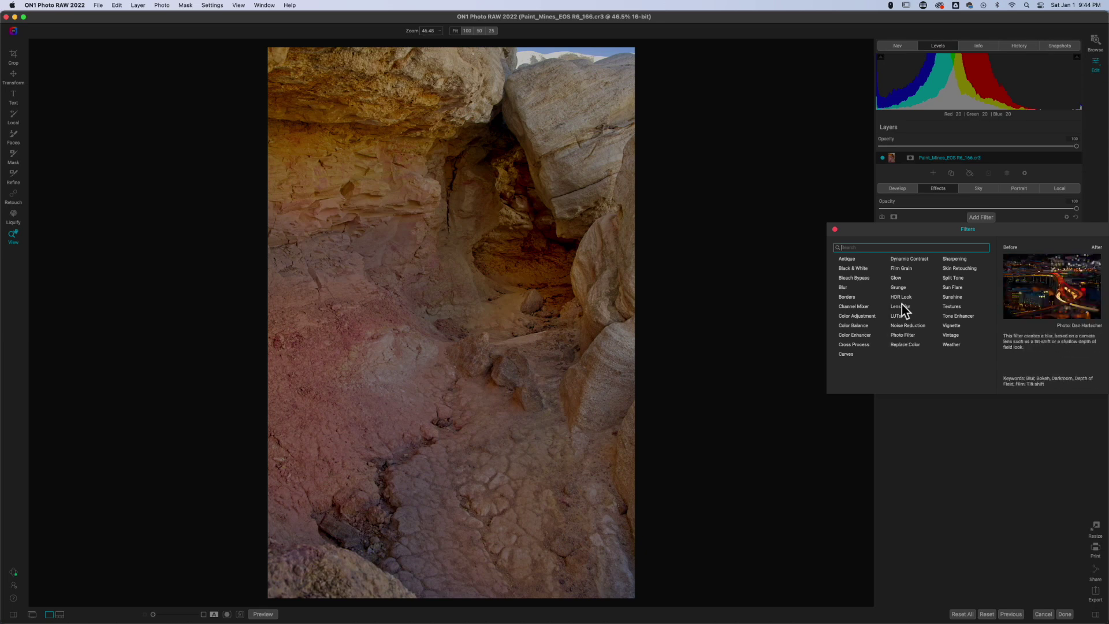
{"action": "left_click", "coordinate": [896, 278]}
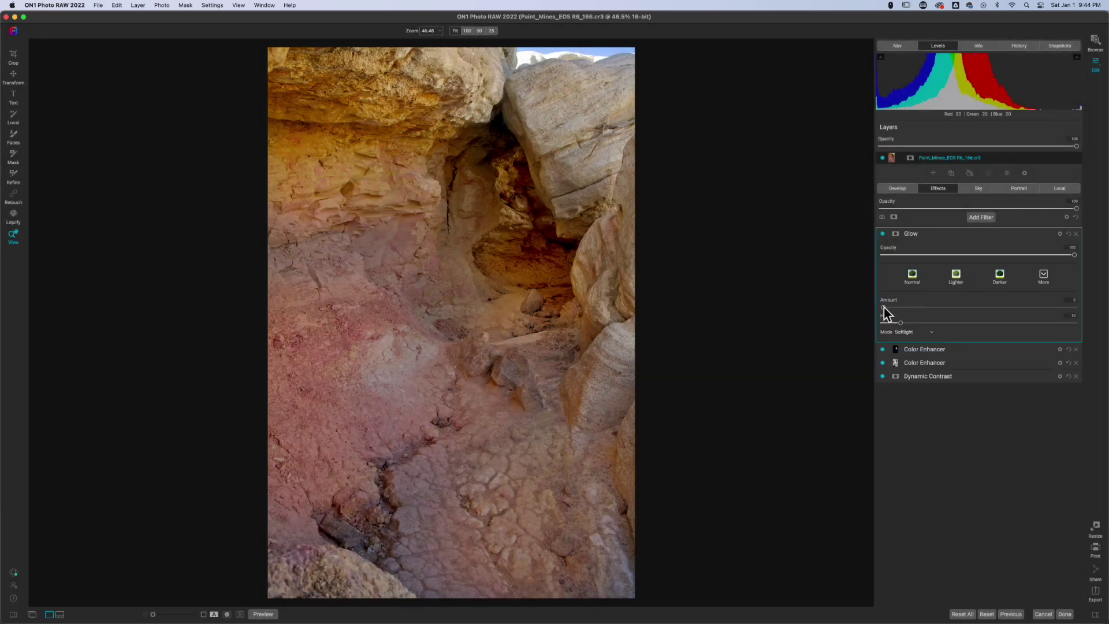
{"action": "left_click_drag", "start_coordinate": [884, 308], "coordinate": [966, 310]}
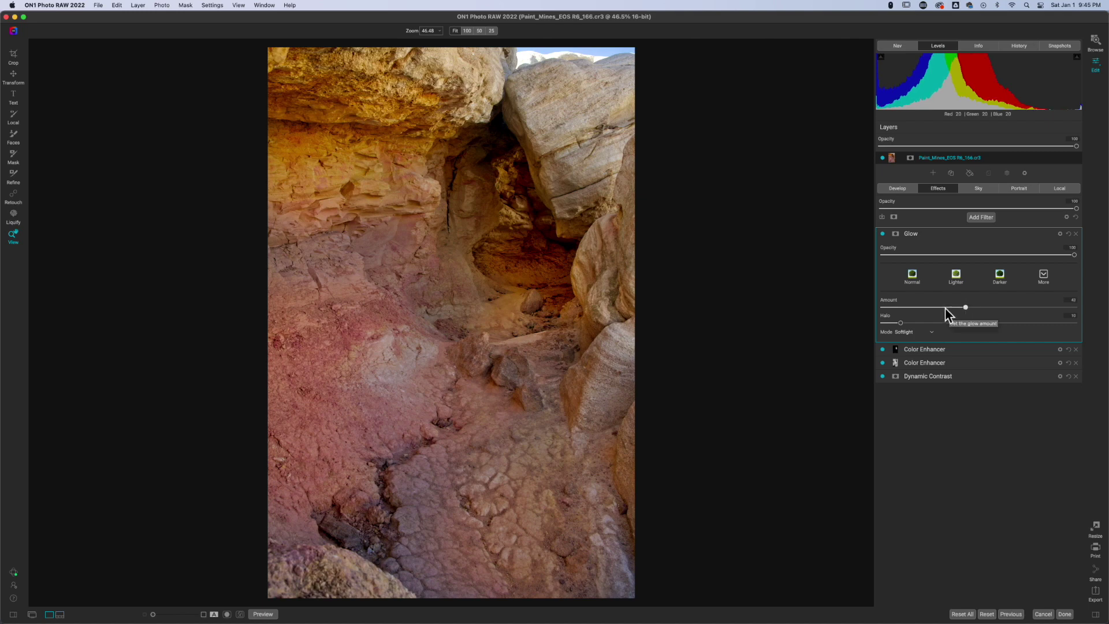
Step: Toggle the Glow off and on repeatedly to compare its soft colour blending
{"action": "left_click", "coordinate": [883, 233]}
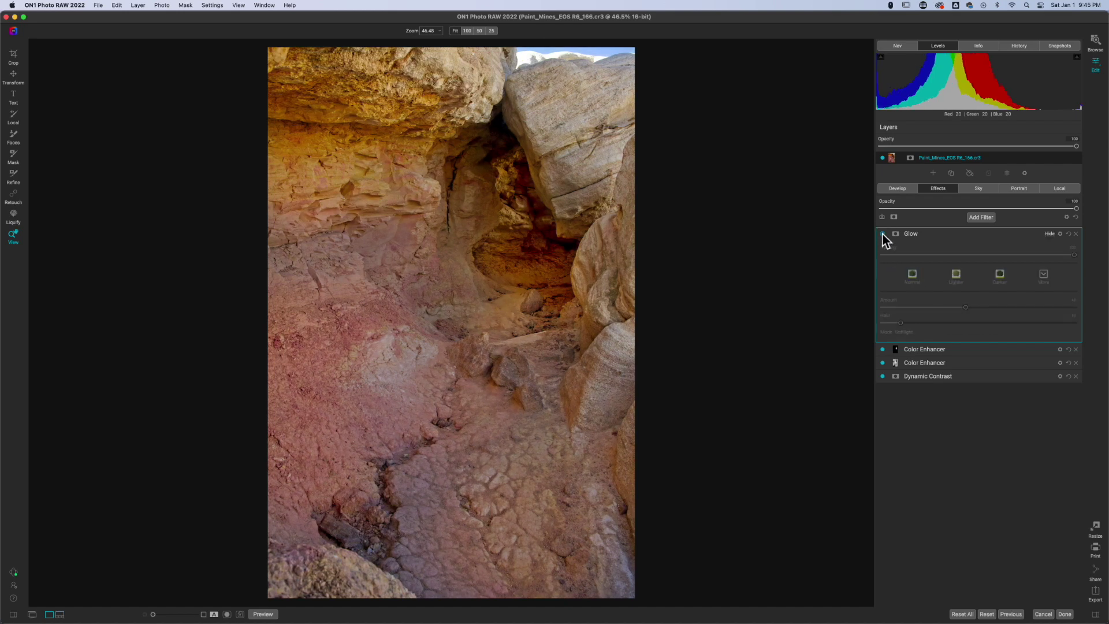
{"action": "left_click", "coordinate": [882, 233]}
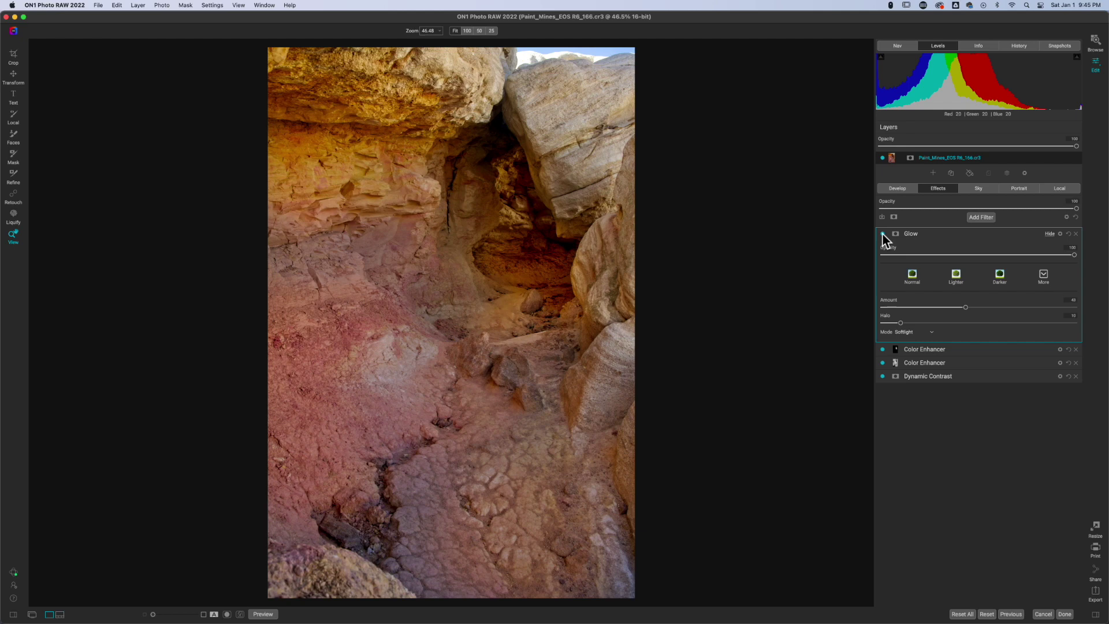
{"action": "left_click", "coordinate": [883, 234]}
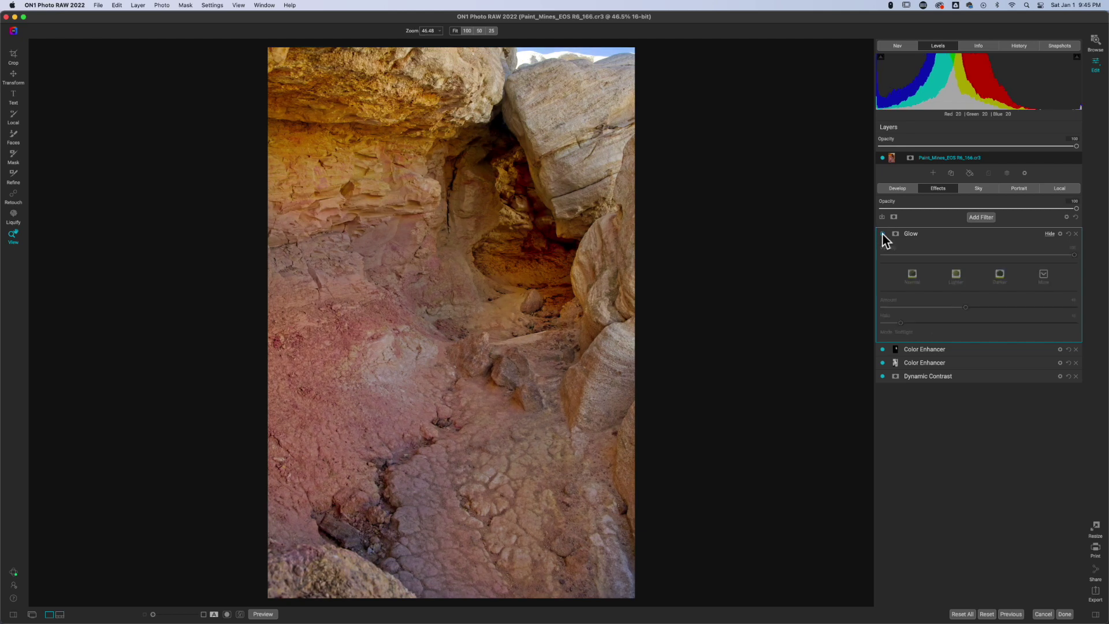
{"action": "left_click", "coordinate": [883, 234]}
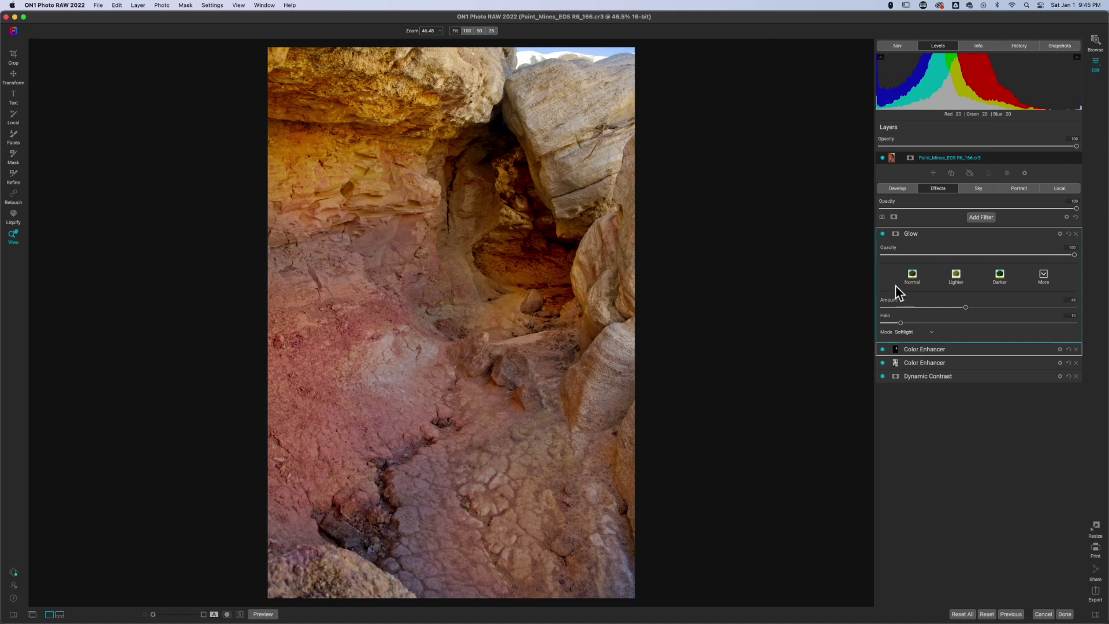
{"action": "left_click", "coordinate": [883, 234]}
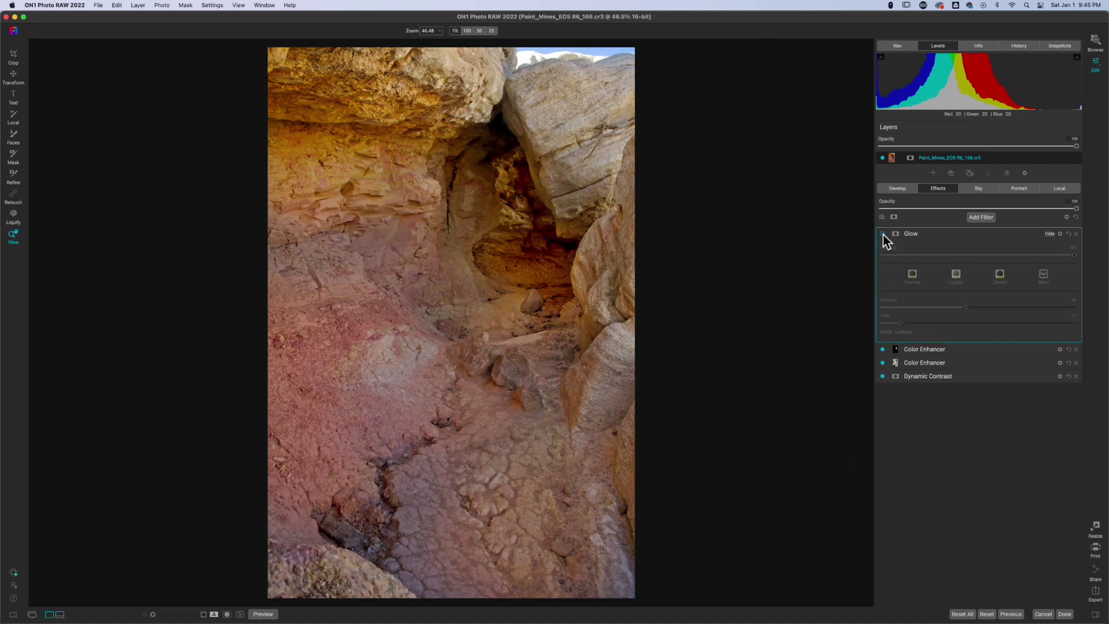
{"action": "left_click", "coordinate": [882, 234]}
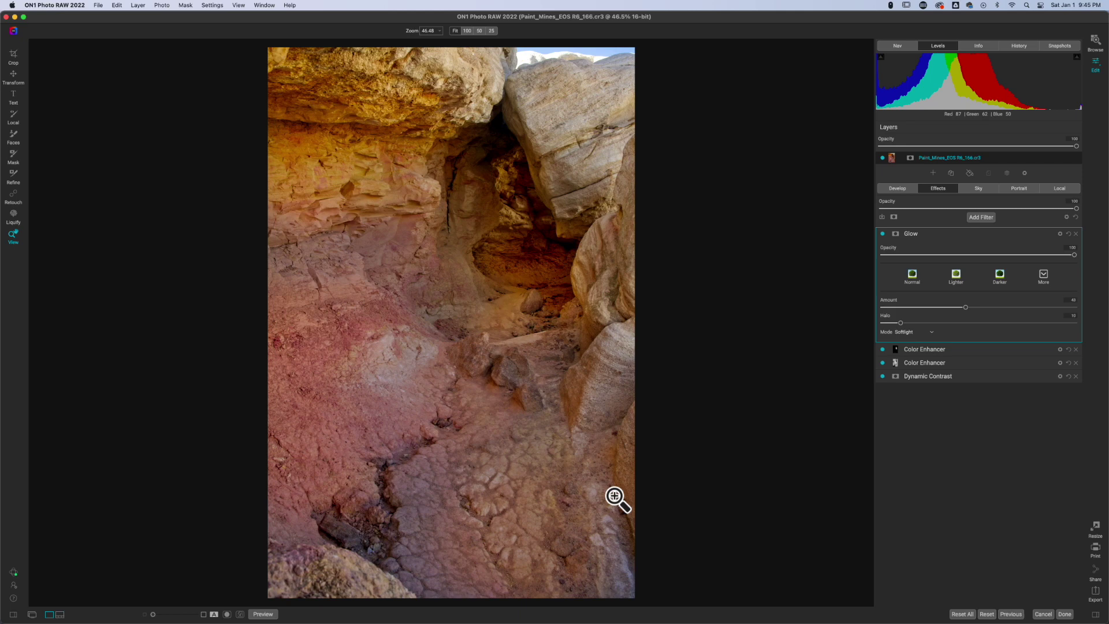
{"action": "key", "text": "backslash"}
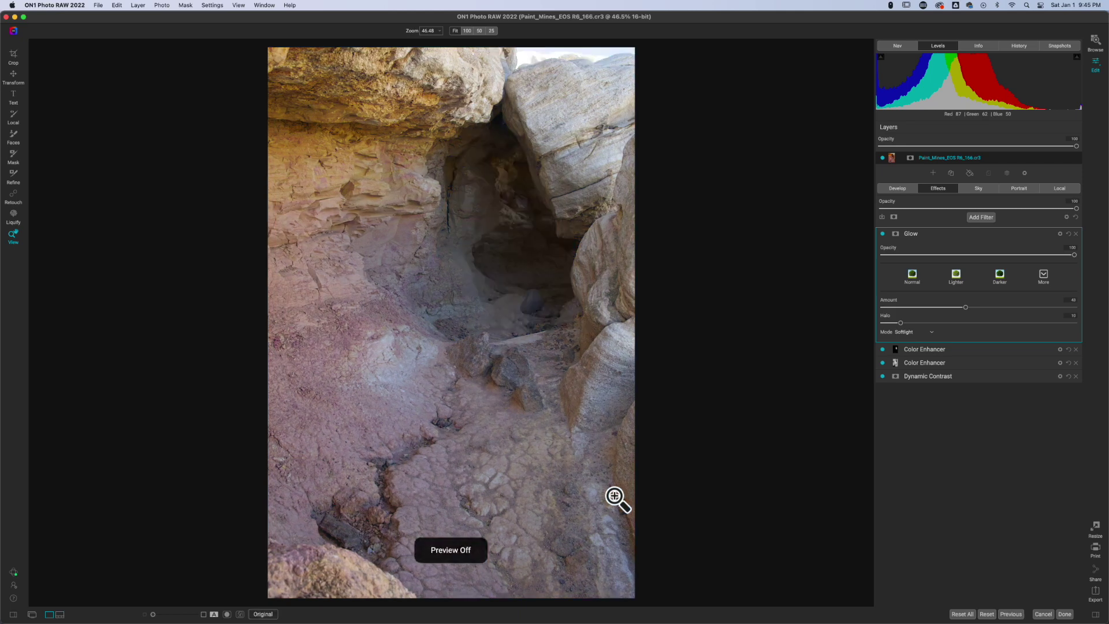
{"action": "key", "text": "backslash"}
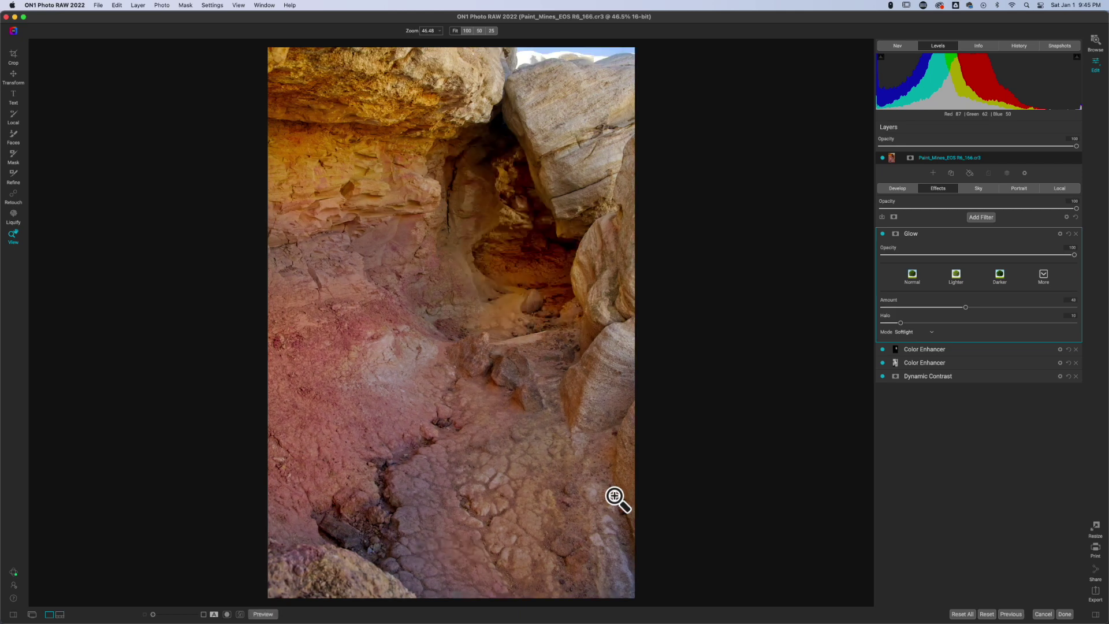